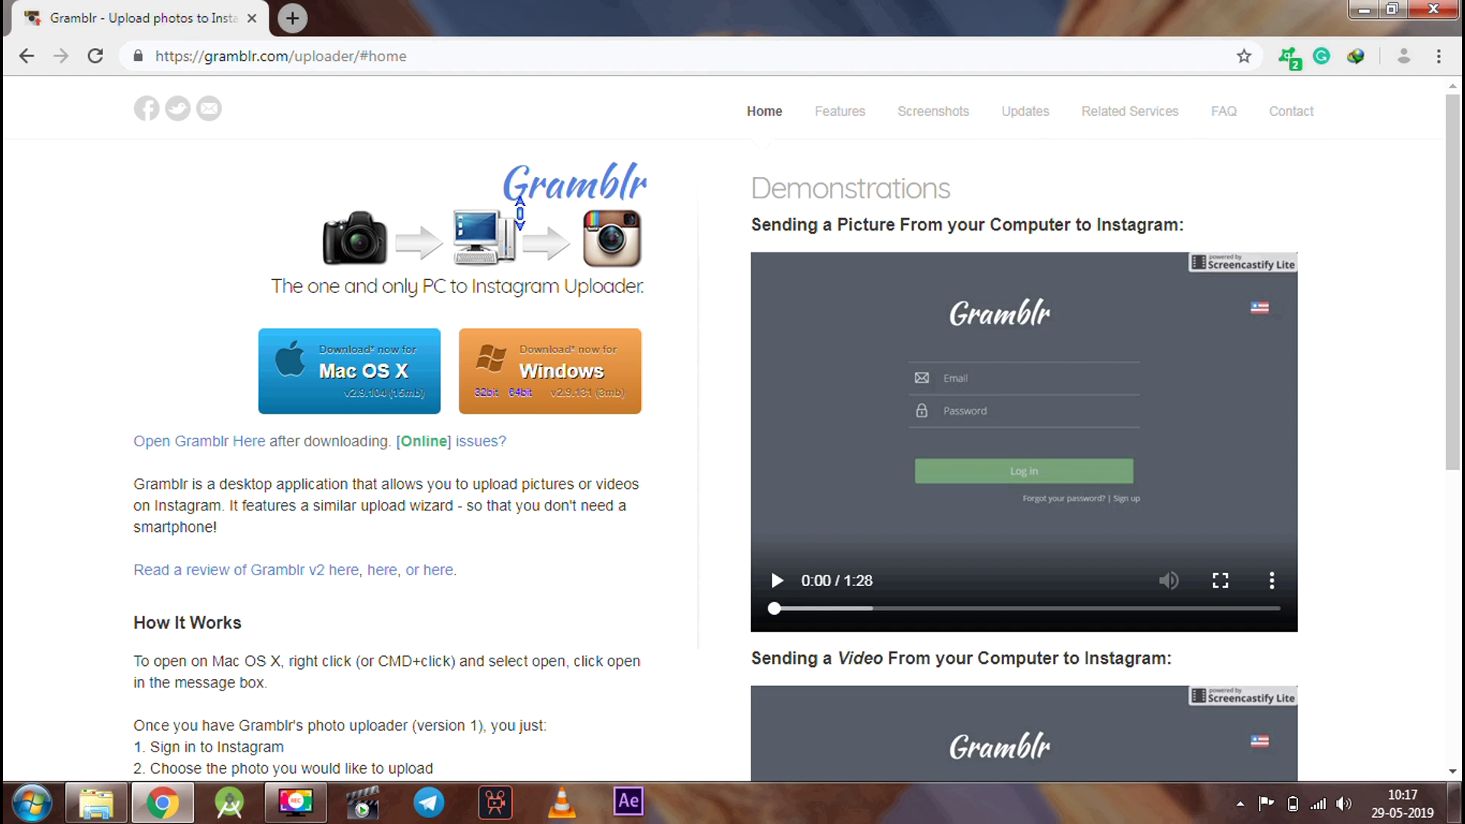
# Step: Download the 64-bit Windows version of Gramblr as gramblr2_win64.zip to D:\Downloads and open its containing folder
pyautogui.scroll(-7, 520, 214)
pyautogui.scroll(2, 519, 215)
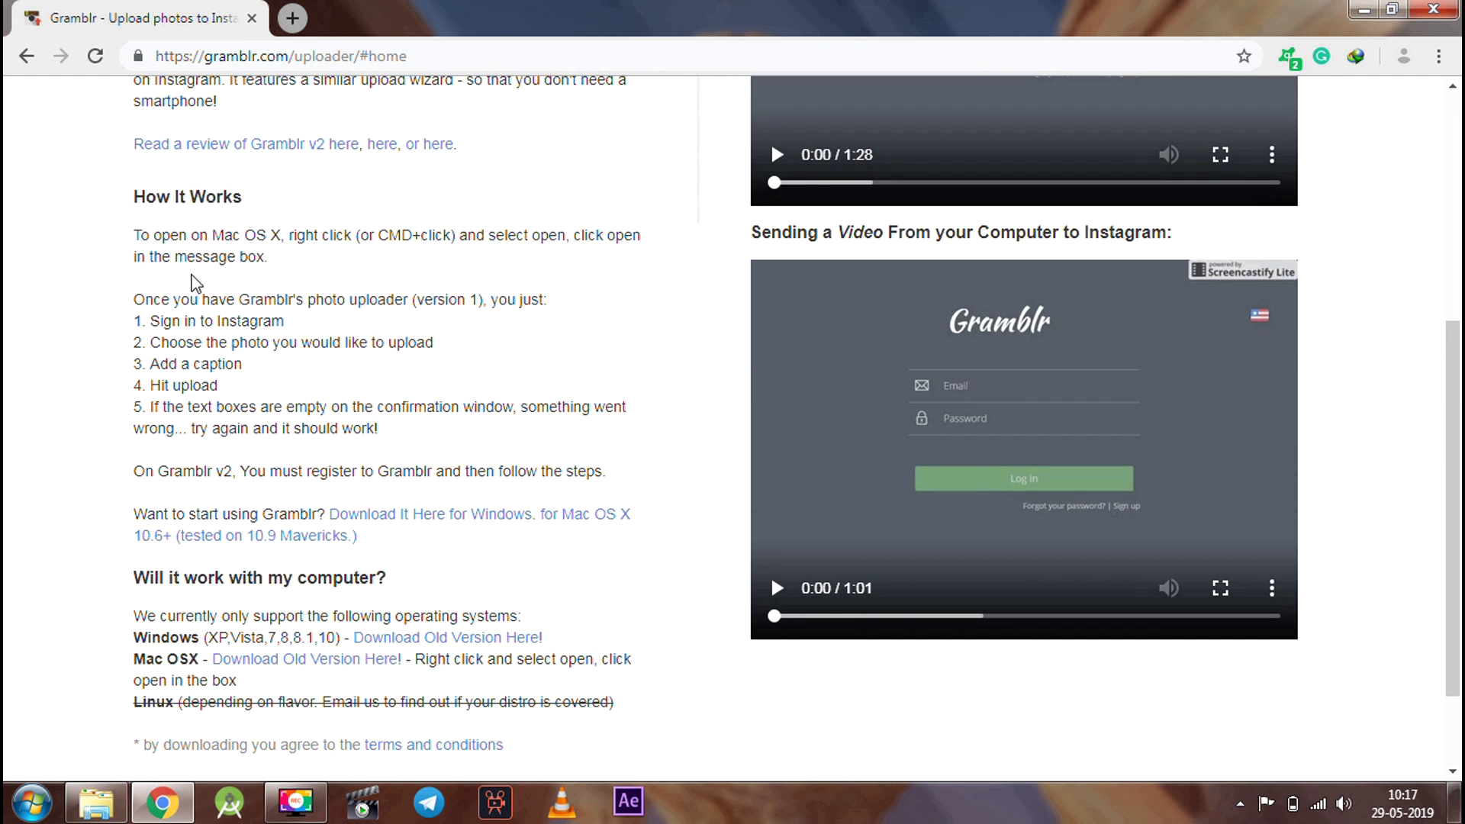
pyautogui.middleClick(320, 460)
pyautogui.scroll(6, 321, 460)
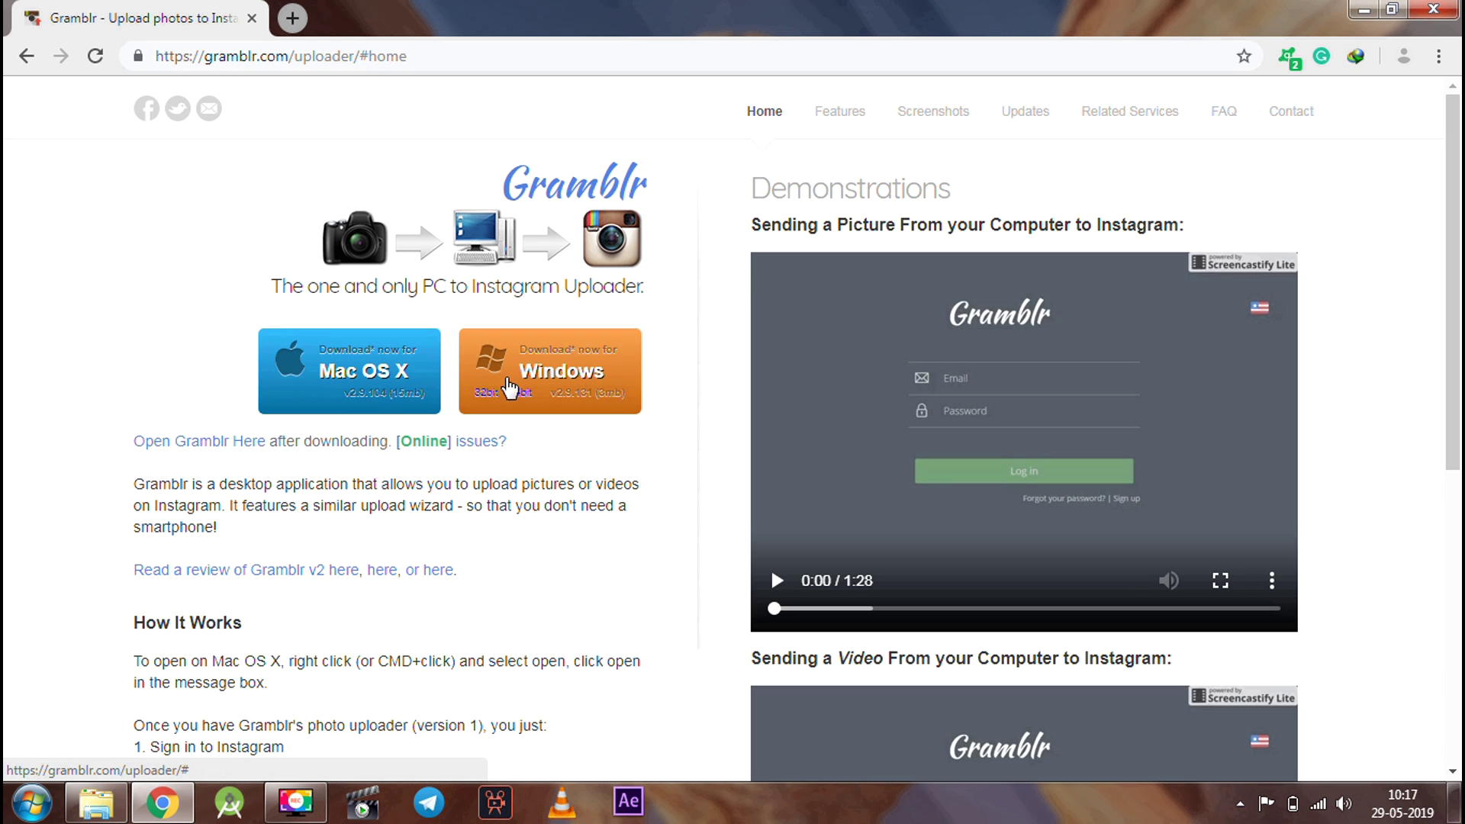
pyautogui.click(561, 386)
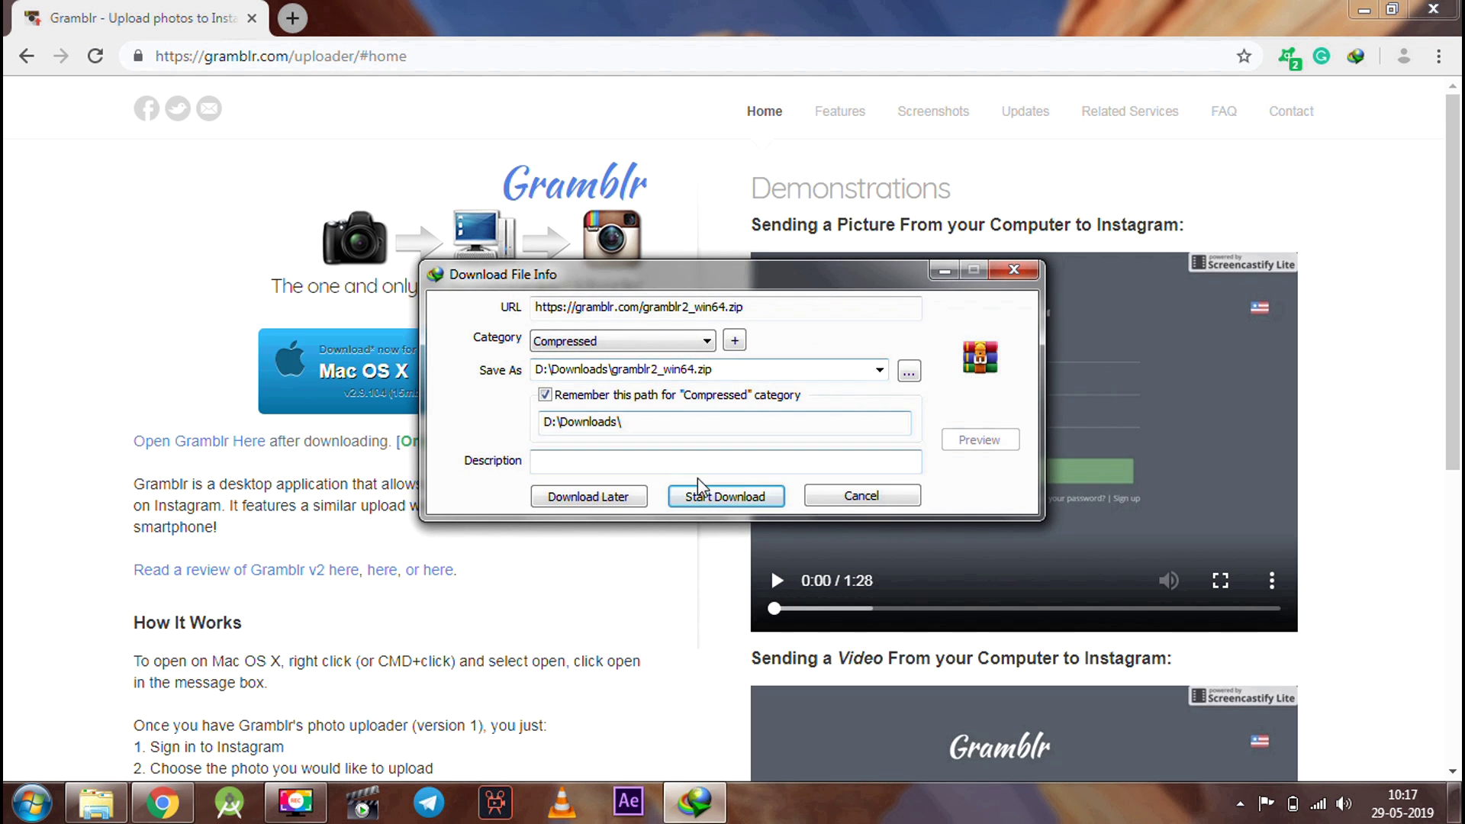
pyautogui.click(700, 492)
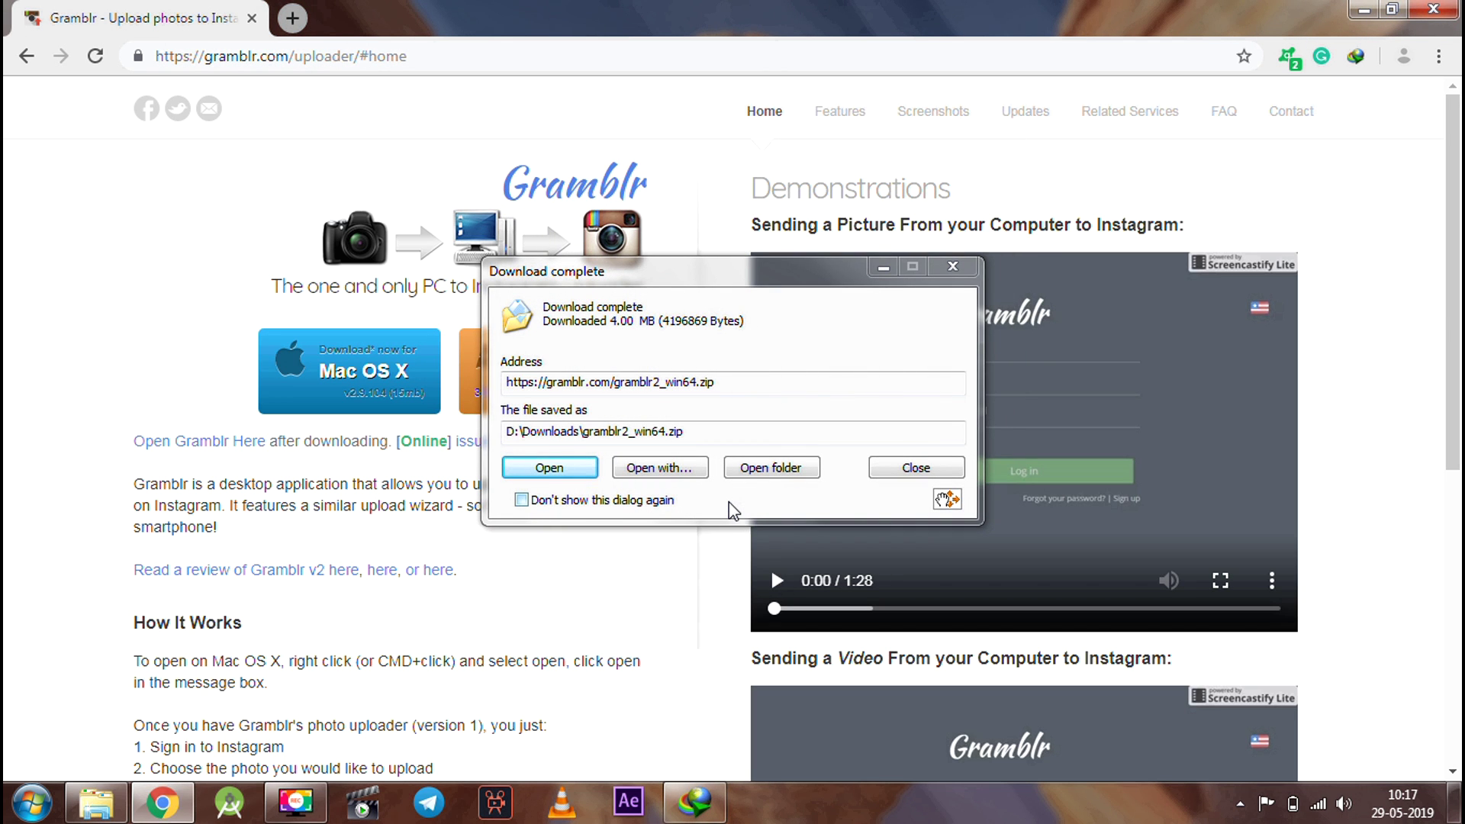
pyautogui.click(770, 467)
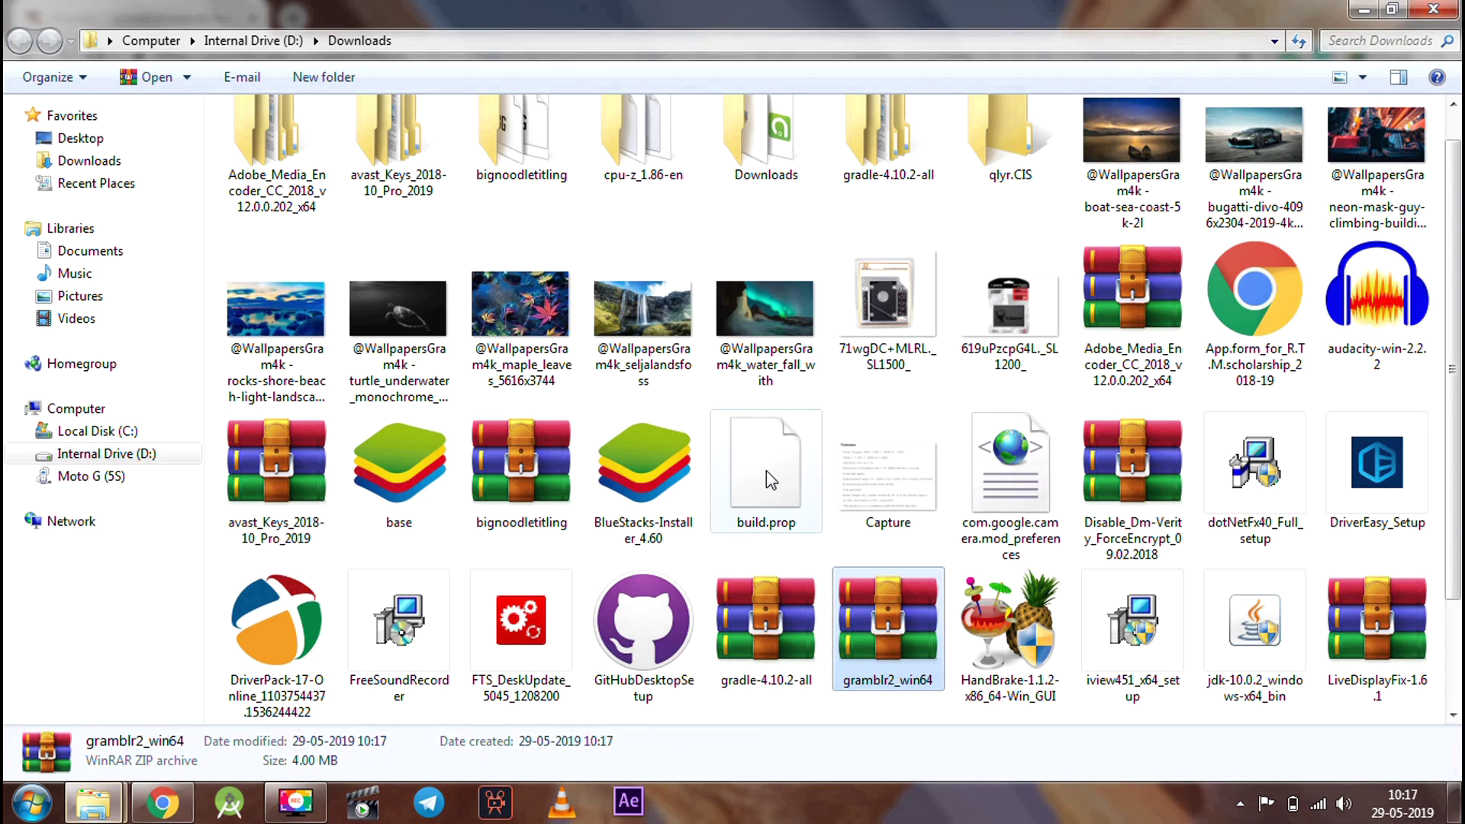
# Step: Extract the gramblr2_win64 archive to D:\Downloads\gramblr2_win64
pyautogui.rightClick(913, 629)
pyautogui.click(987, 296)
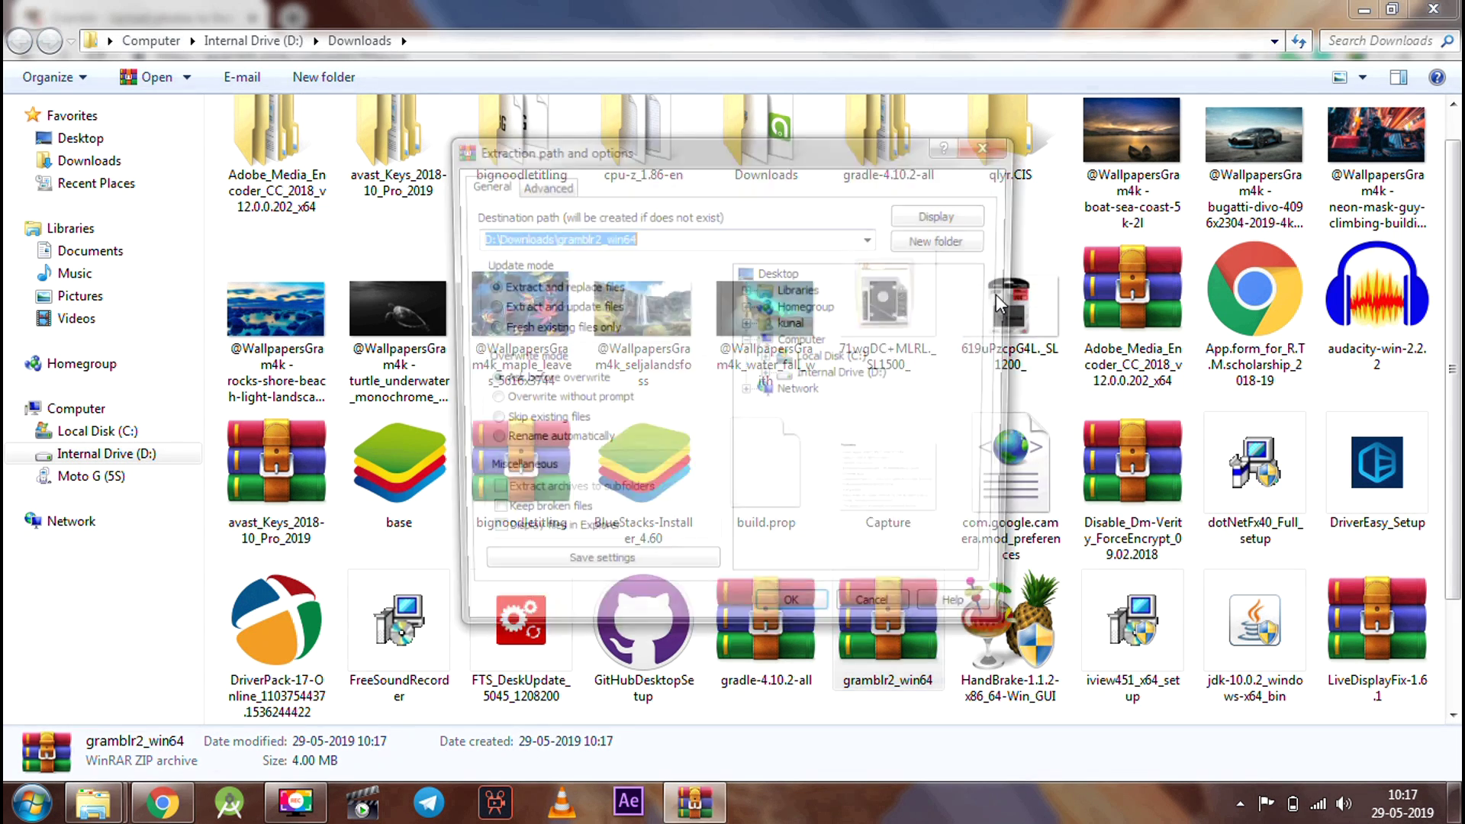
pyautogui.click(811, 625)
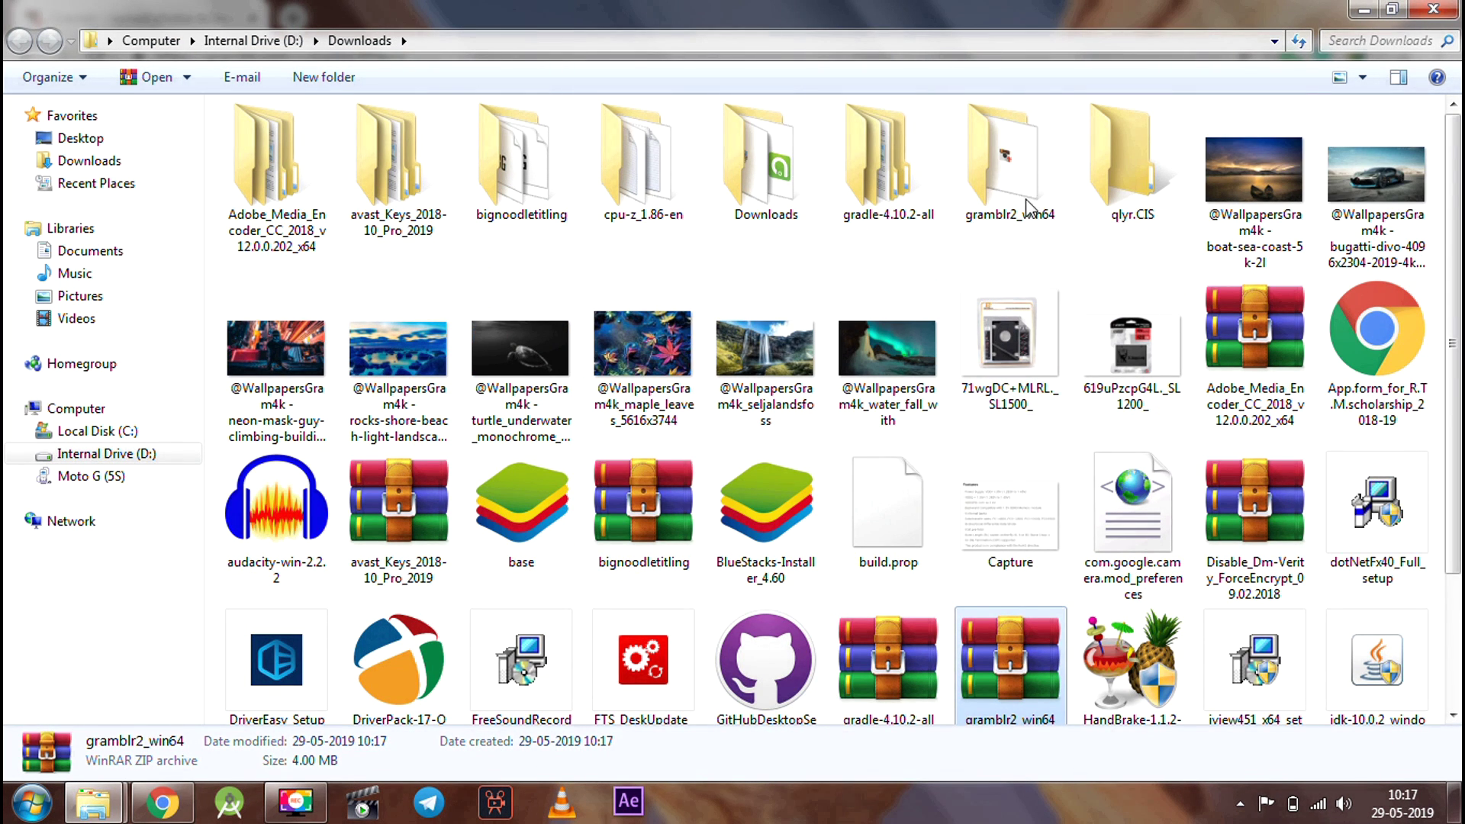
# Step: Open the extracted gramblr2_win64 folder and run the Gramblr application as administrator
pyautogui.click(999, 204)
pyautogui.doubleClick(1000, 205)
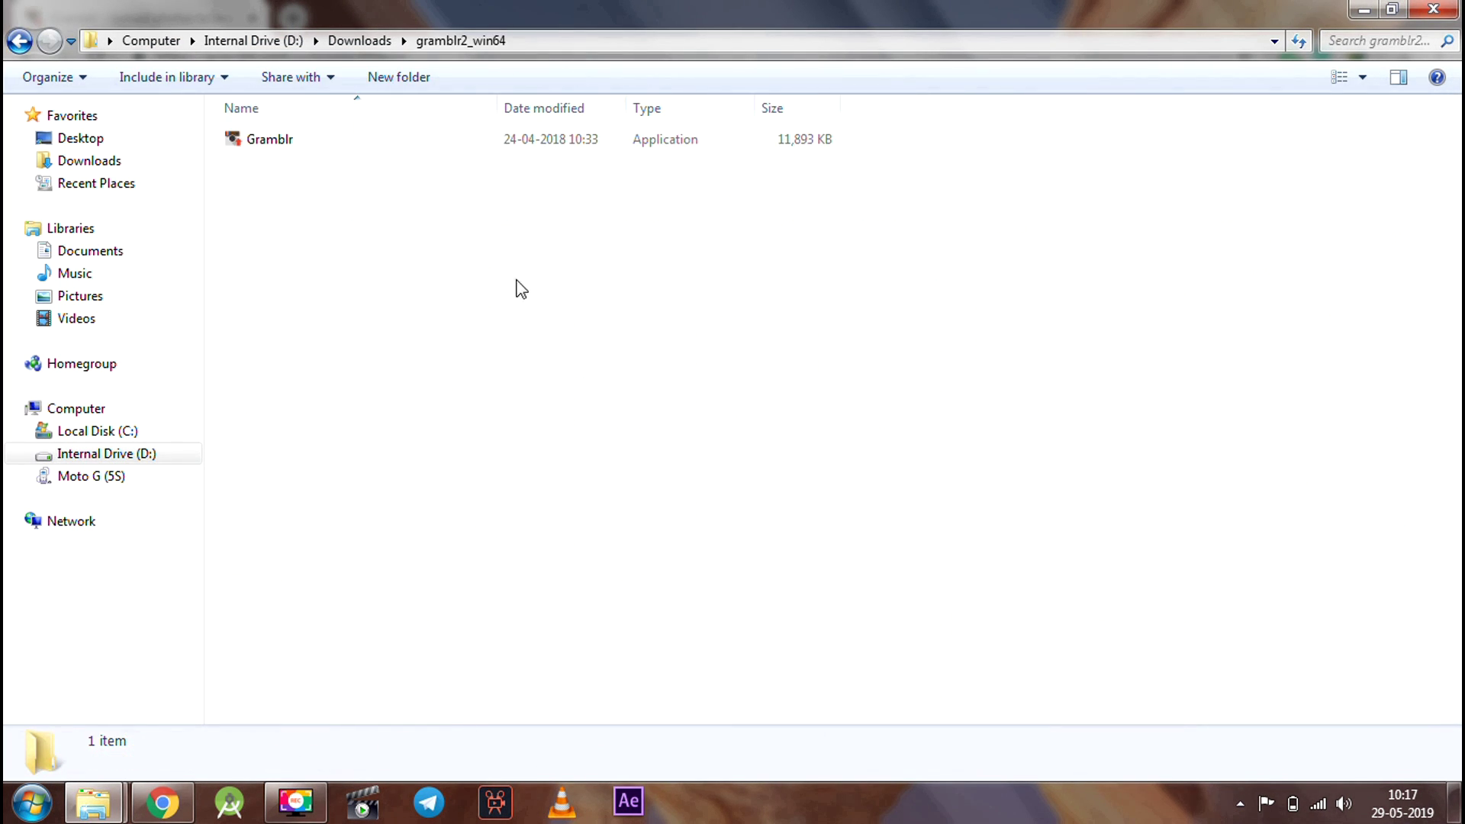
pyautogui.click(303, 146)
pyautogui.rightClick(303, 144)
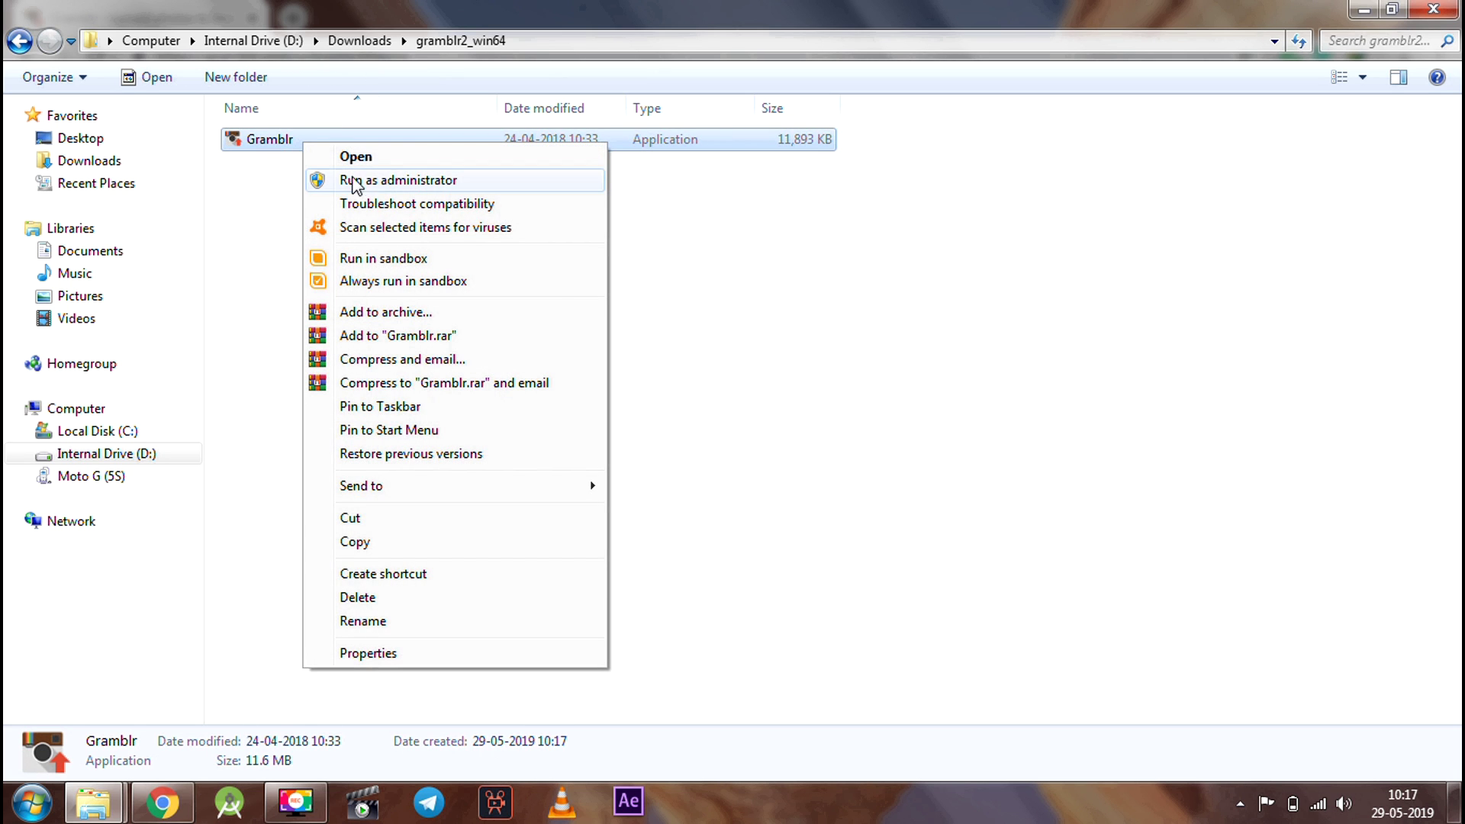
pyautogui.click(381, 183)
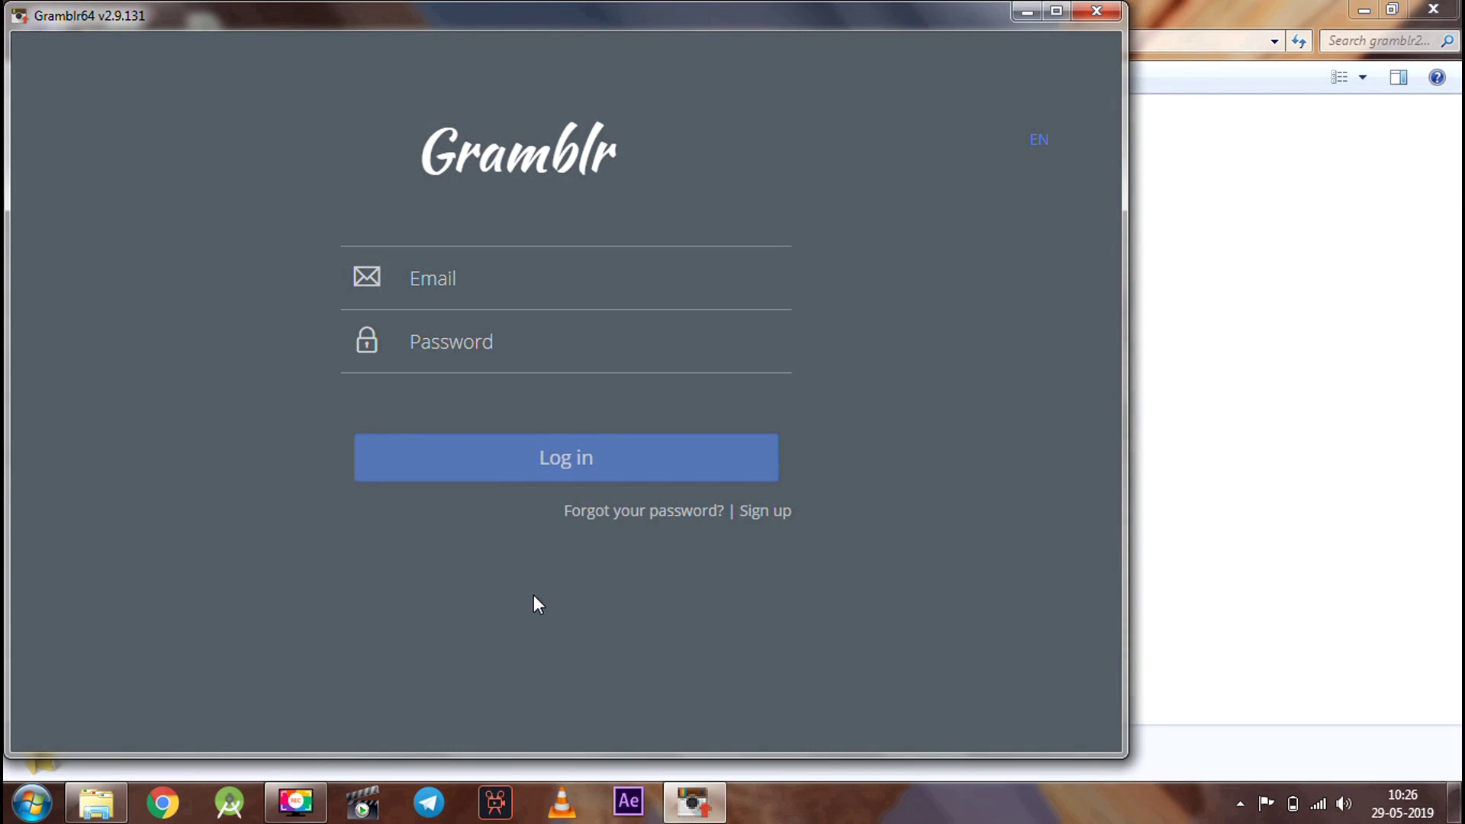
# Step: Disable all Avast antivirus shields until the computer is restarted
pyautogui.click(1240, 804)
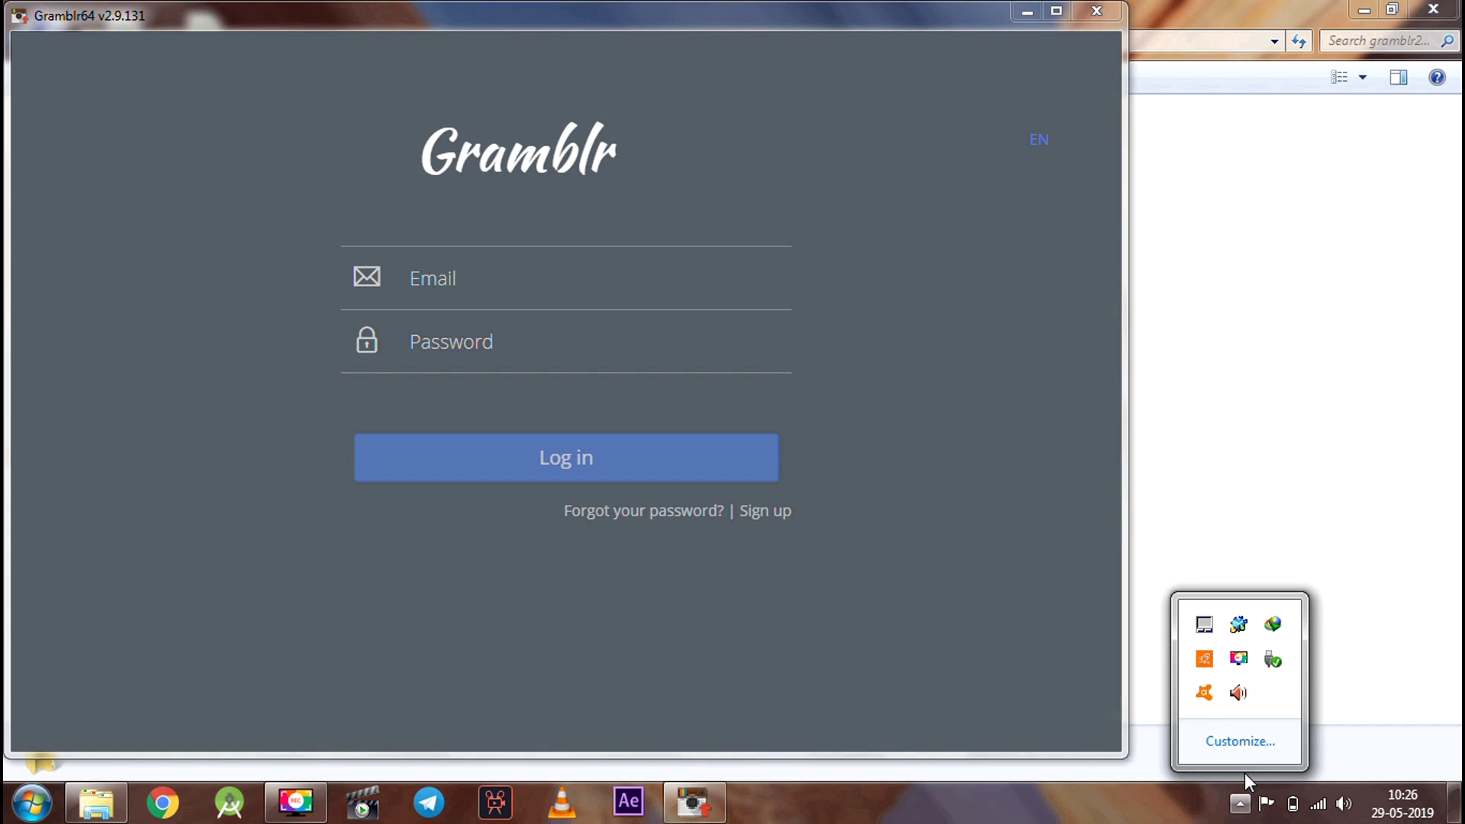
pyautogui.rightClick(1206, 693)
pyautogui.moveTo(1275, 526)
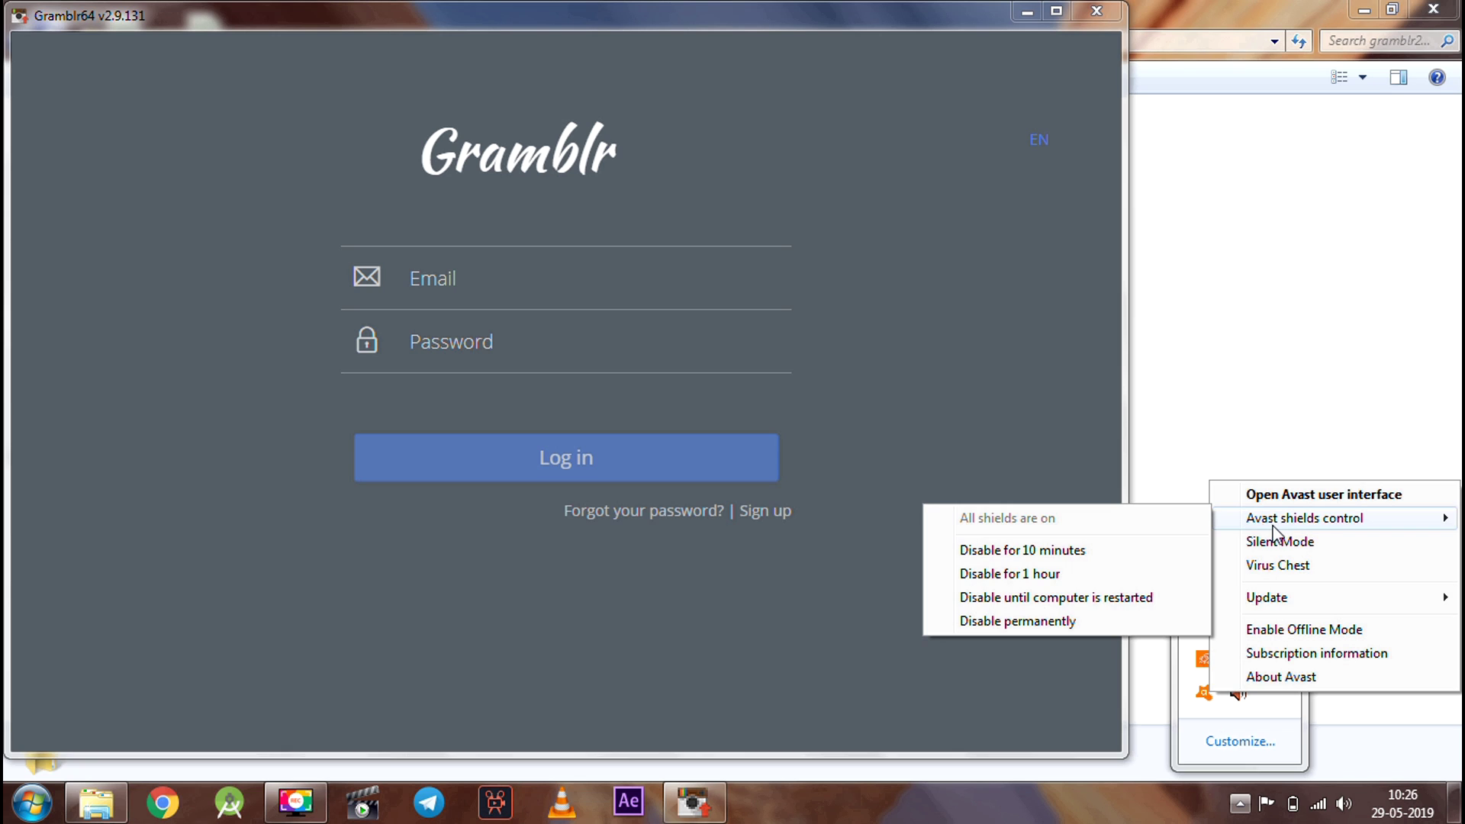
pyautogui.click(1118, 600)
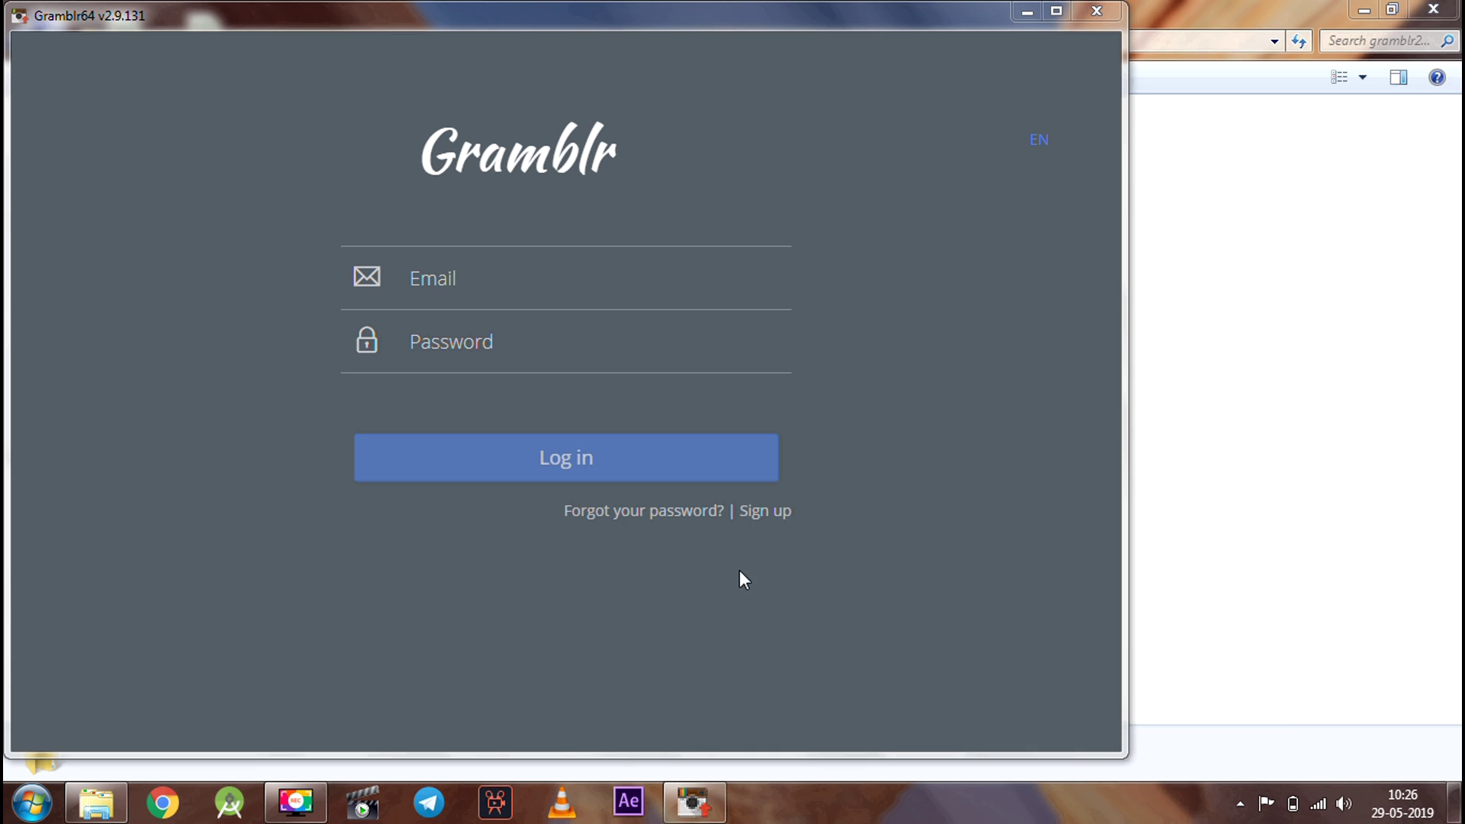
# Step: Review the fields of the account sign-up form and return to the login form
pyautogui.click(765, 513)
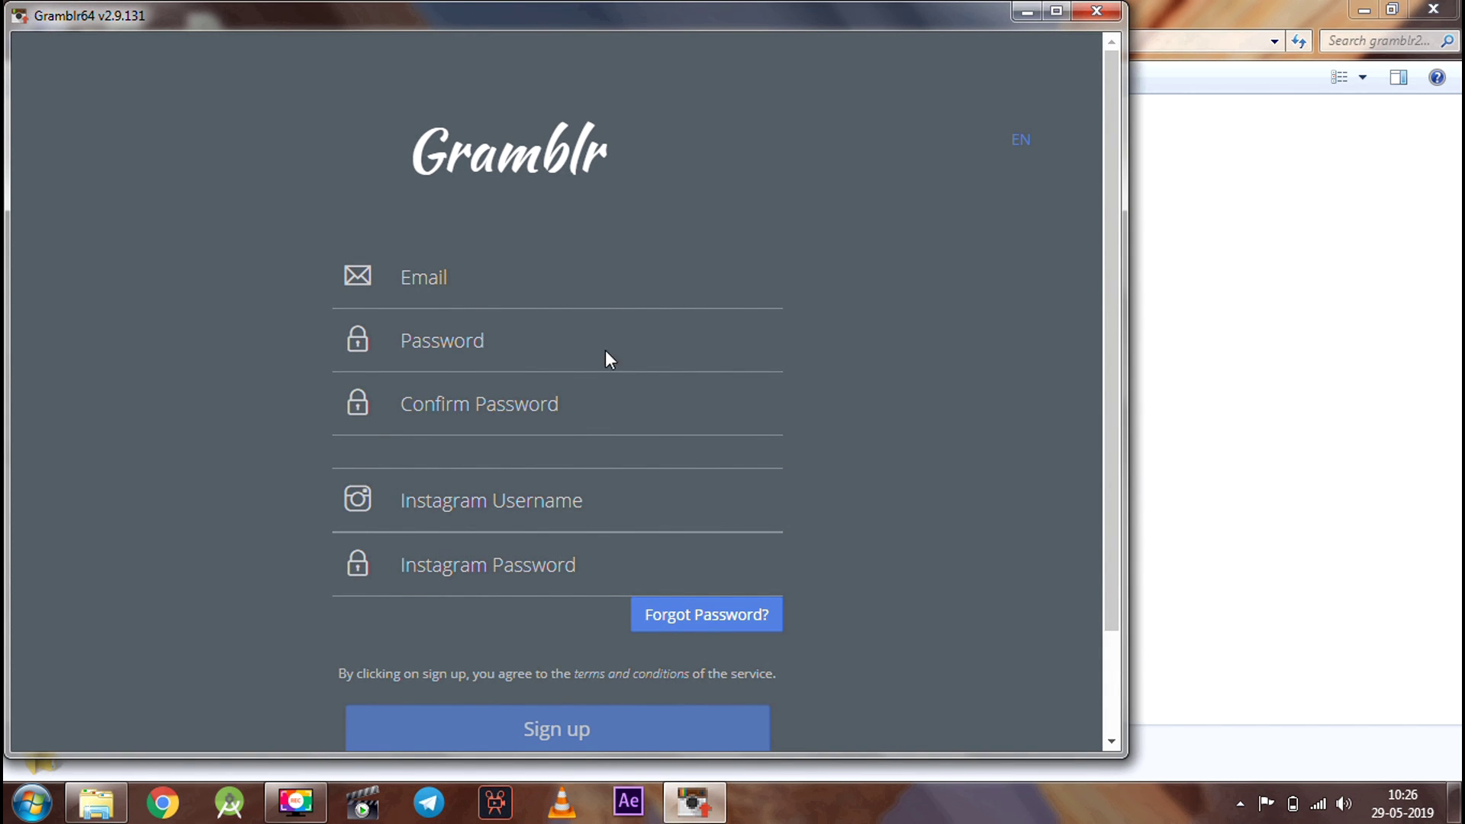
pyautogui.scroll(-2, 606, 304)
pyautogui.scroll(2, 606, 305)
pyautogui.scroll(-2, 605, 304)
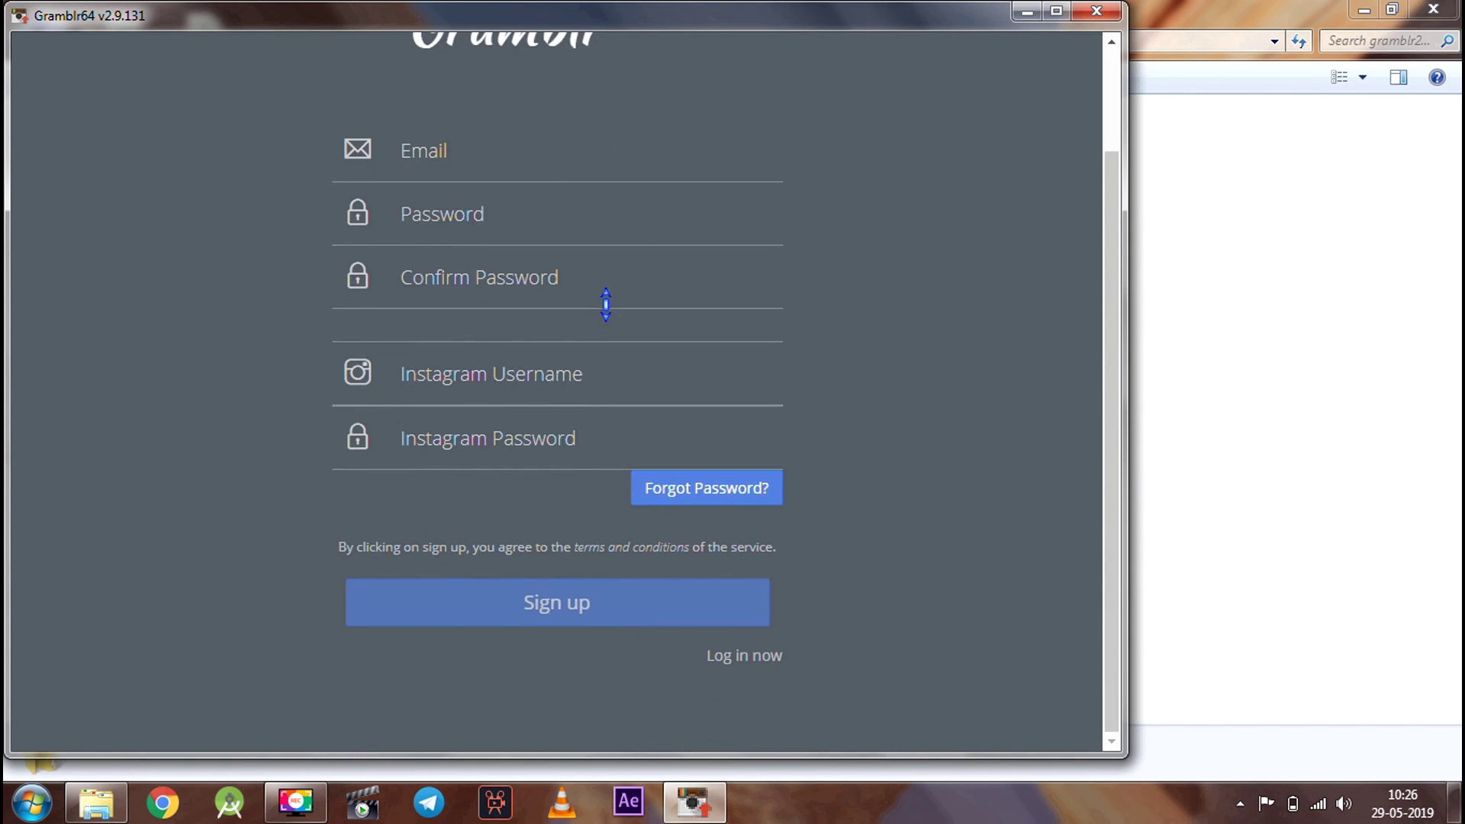
pyautogui.click(738, 659)
# Step: Log in with the account email and password, and maximize the Gramblr window
pyautogui.click(546, 472)
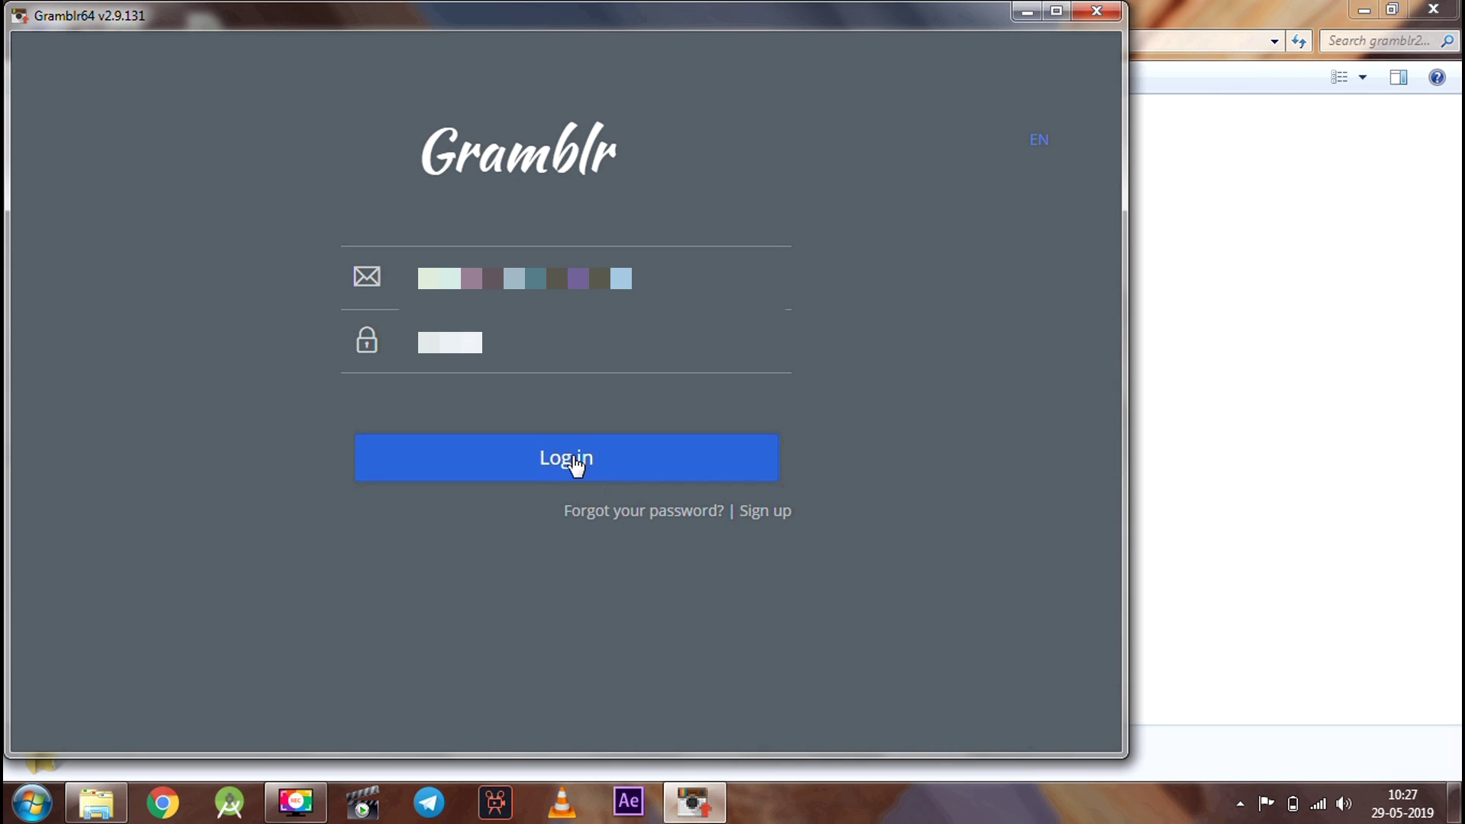
pyautogui.click(574, 463)
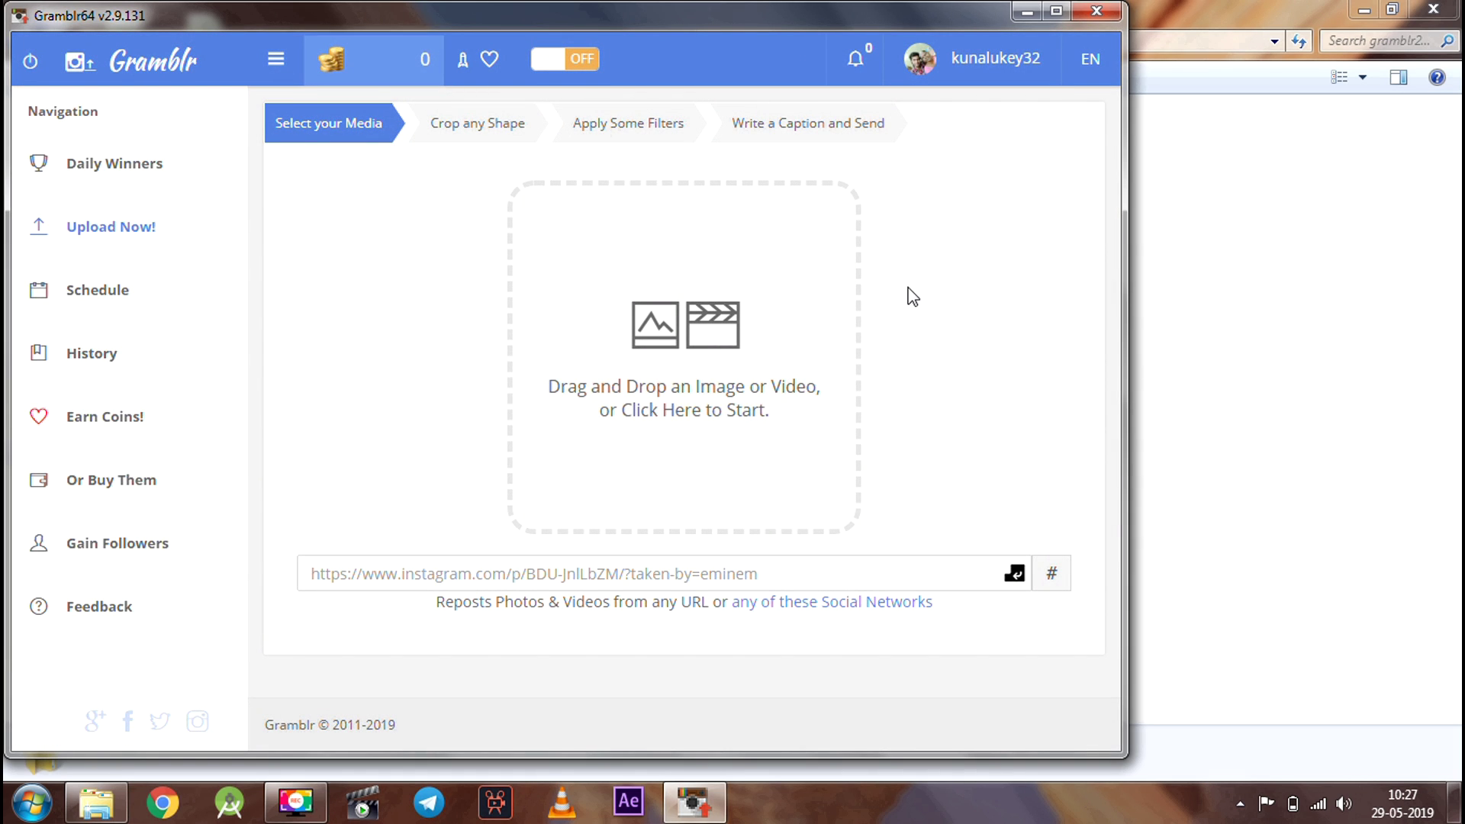
pyautogui.click(1056, 11)
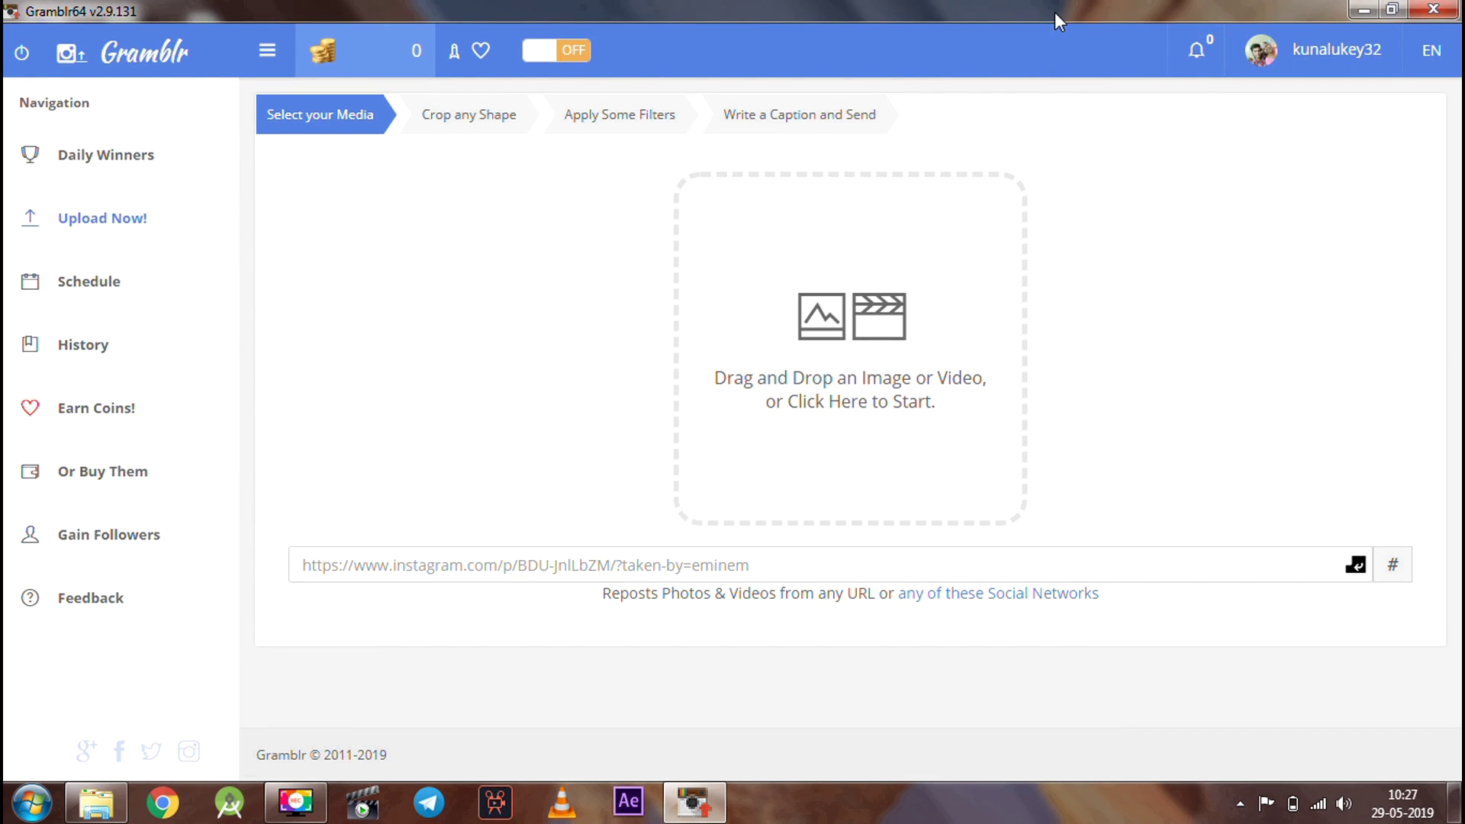
# Step: Examine the navigation sidebar, the account options and the list of interface languages
pyautogui.click(267, 50)
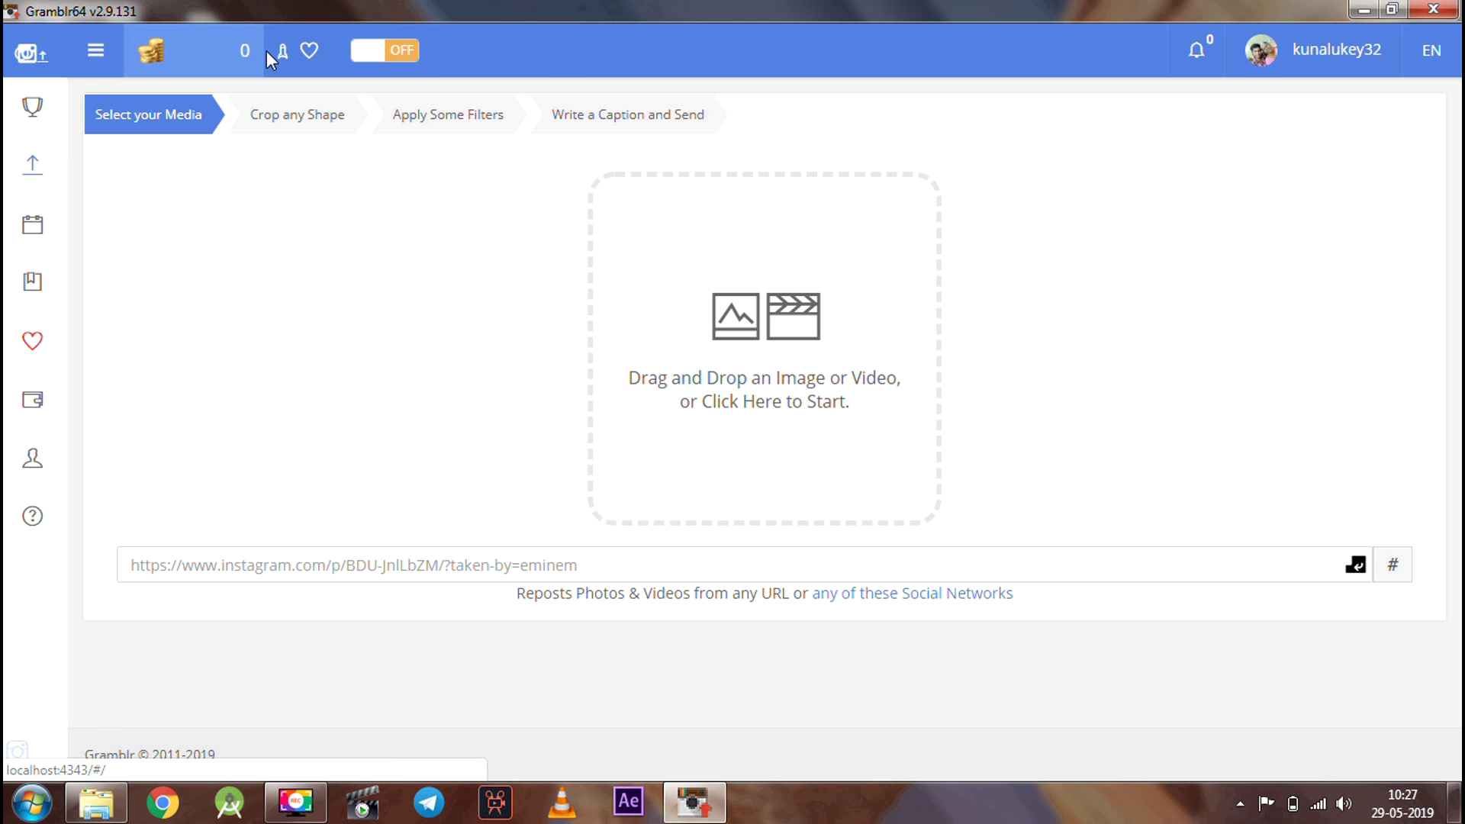
pyautogui.click(95, 52)
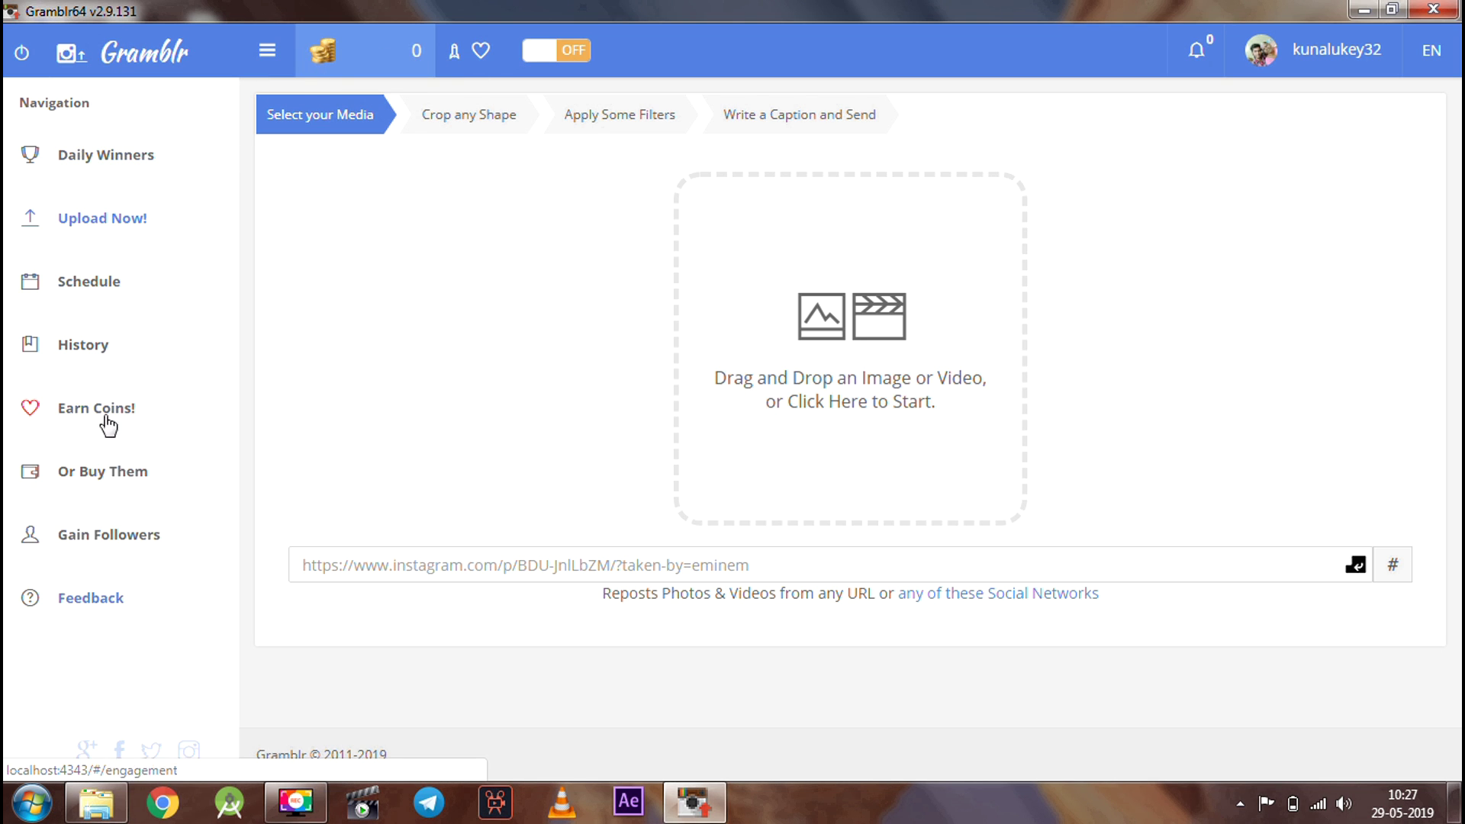
pyautogui.click(1331, 51)
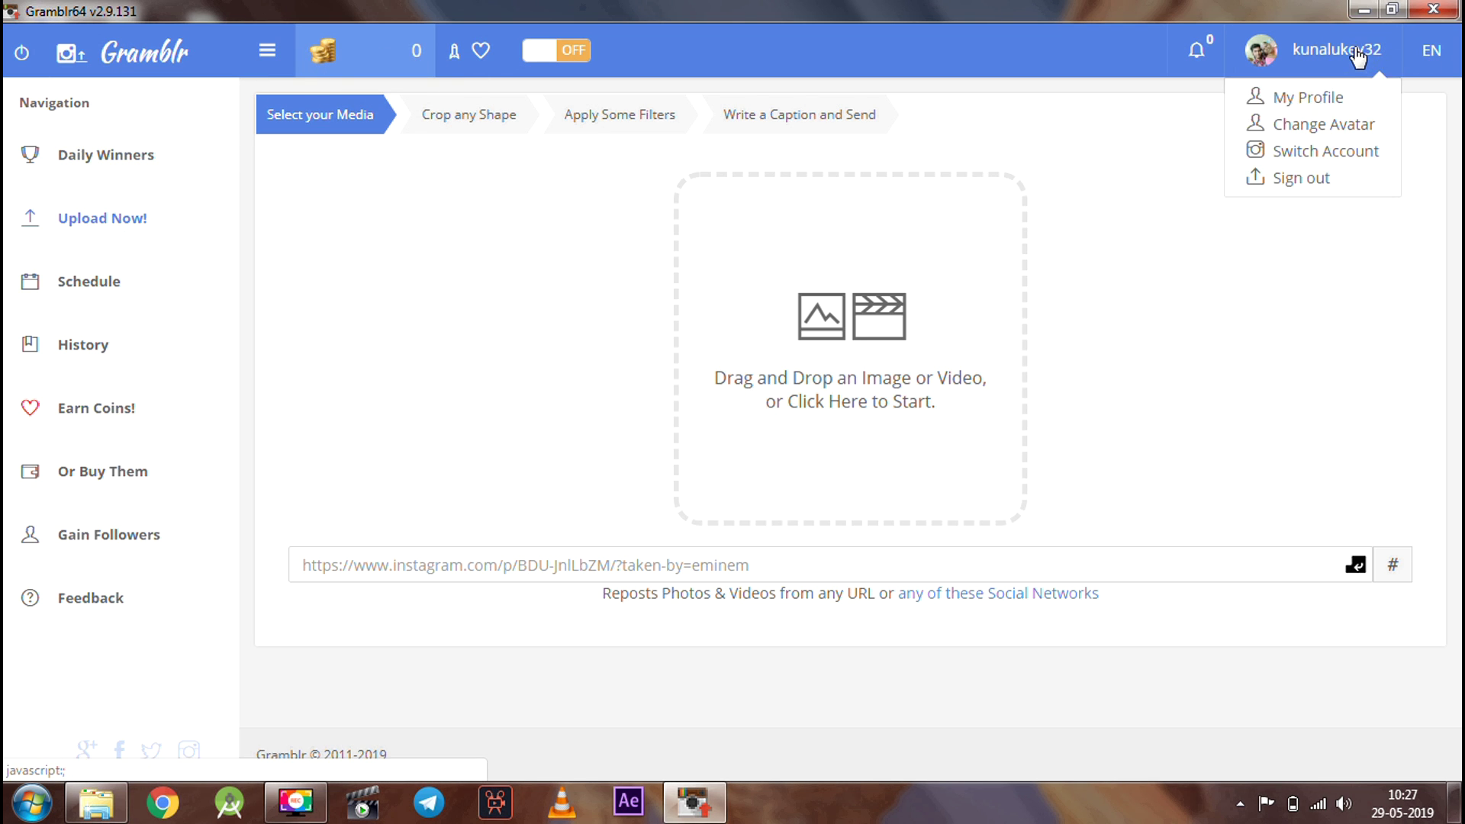
pyautogui.click(1289, 250)
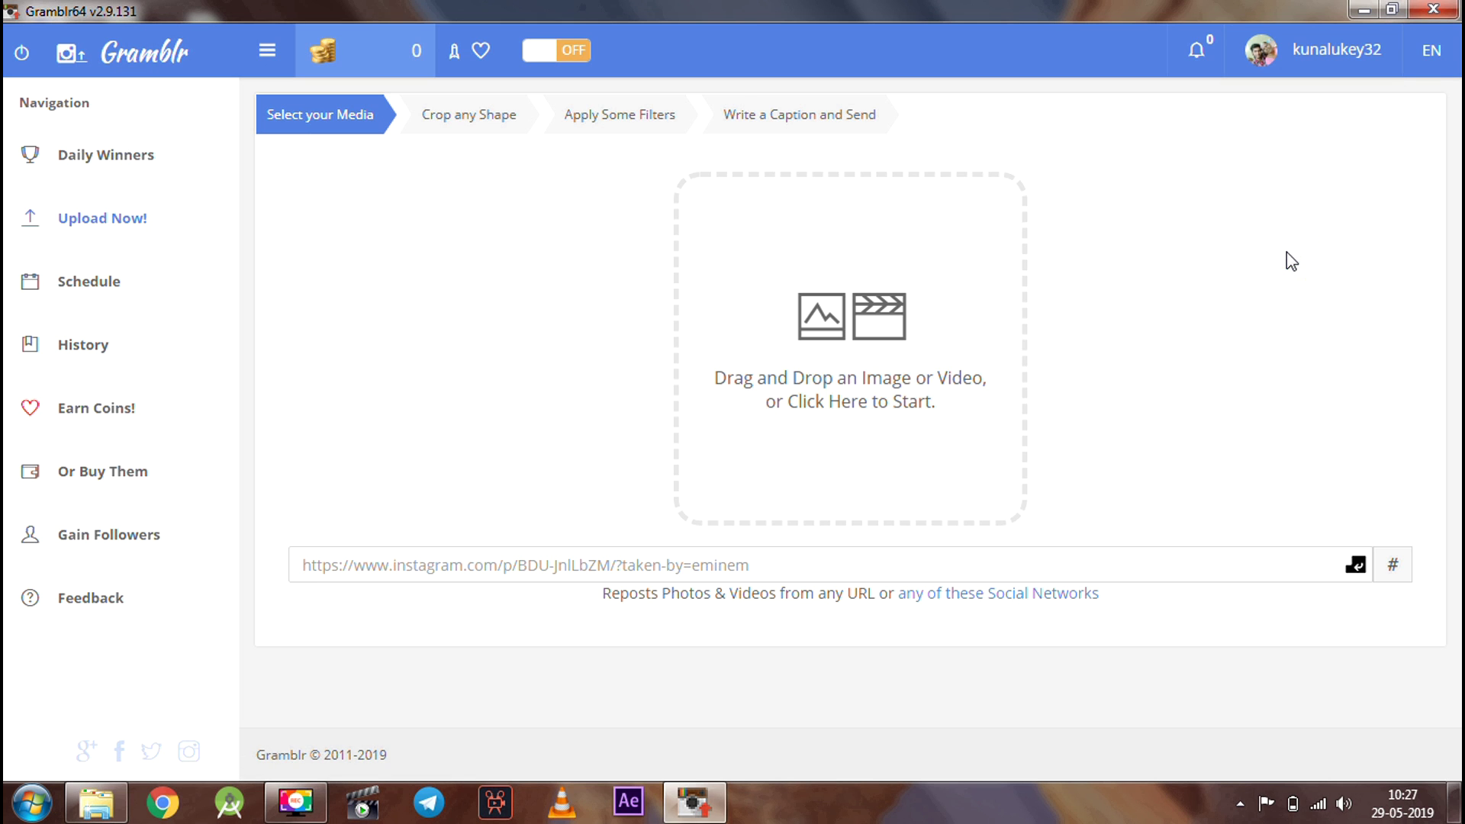
pyautogui.click(1430, 50)
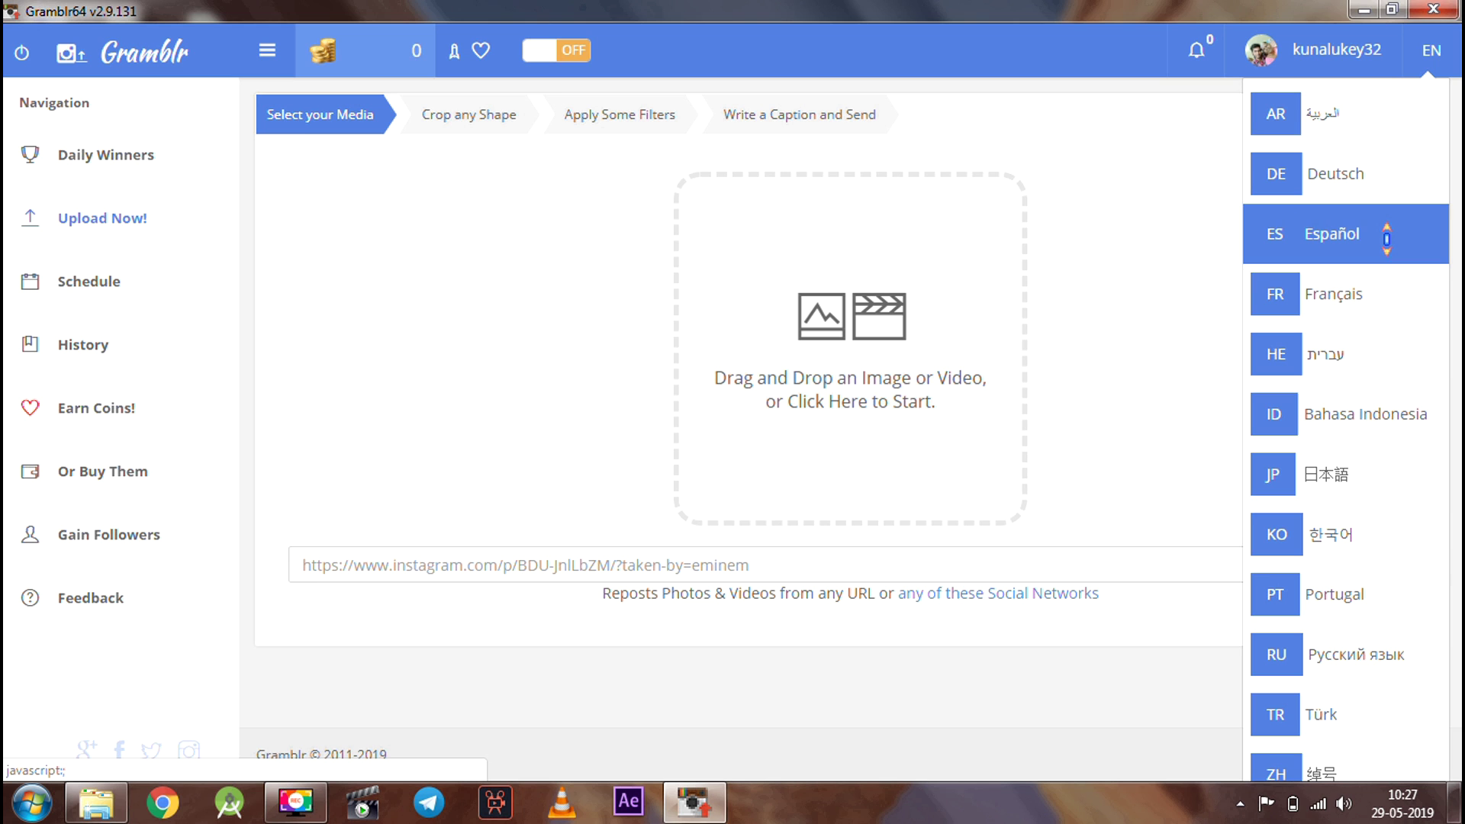
pyautogui.click(1171, 263)
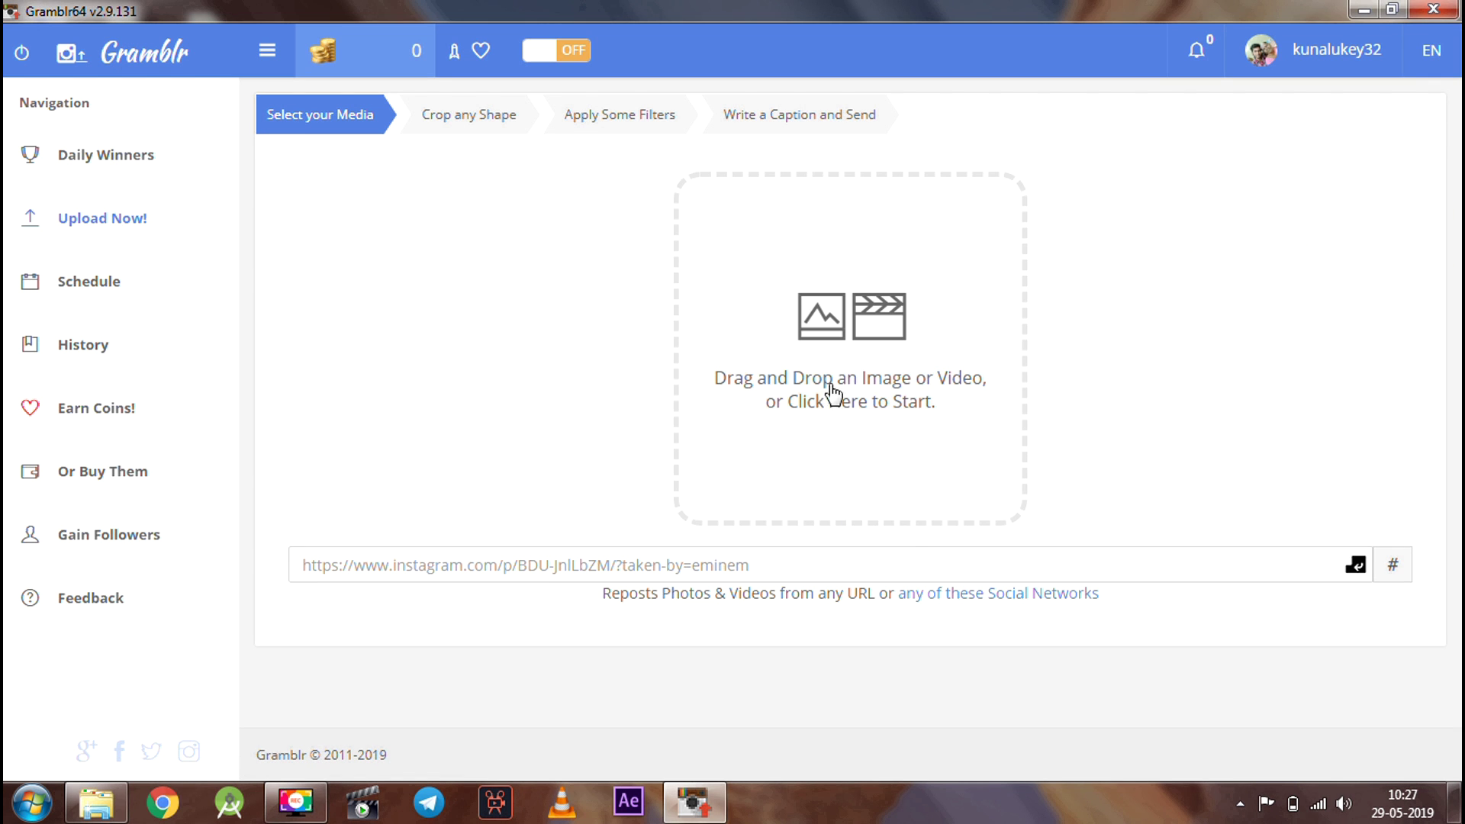
# Step: Choose the Endscreen video from the TL Project folder for upload and read the entire application error report
pyautogui.click(855, 394)
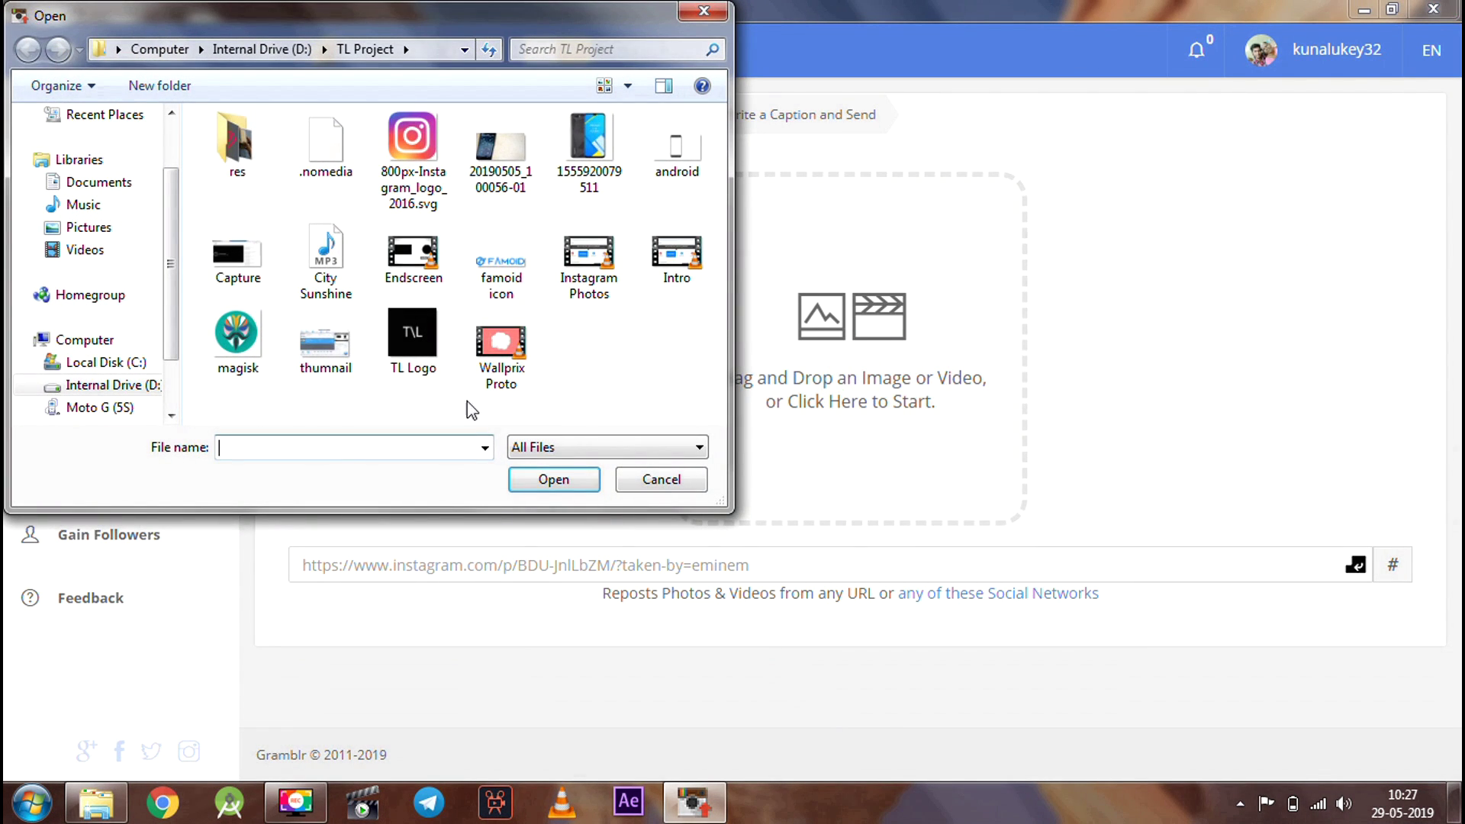
pyautogui.doubleClick(410, 276)
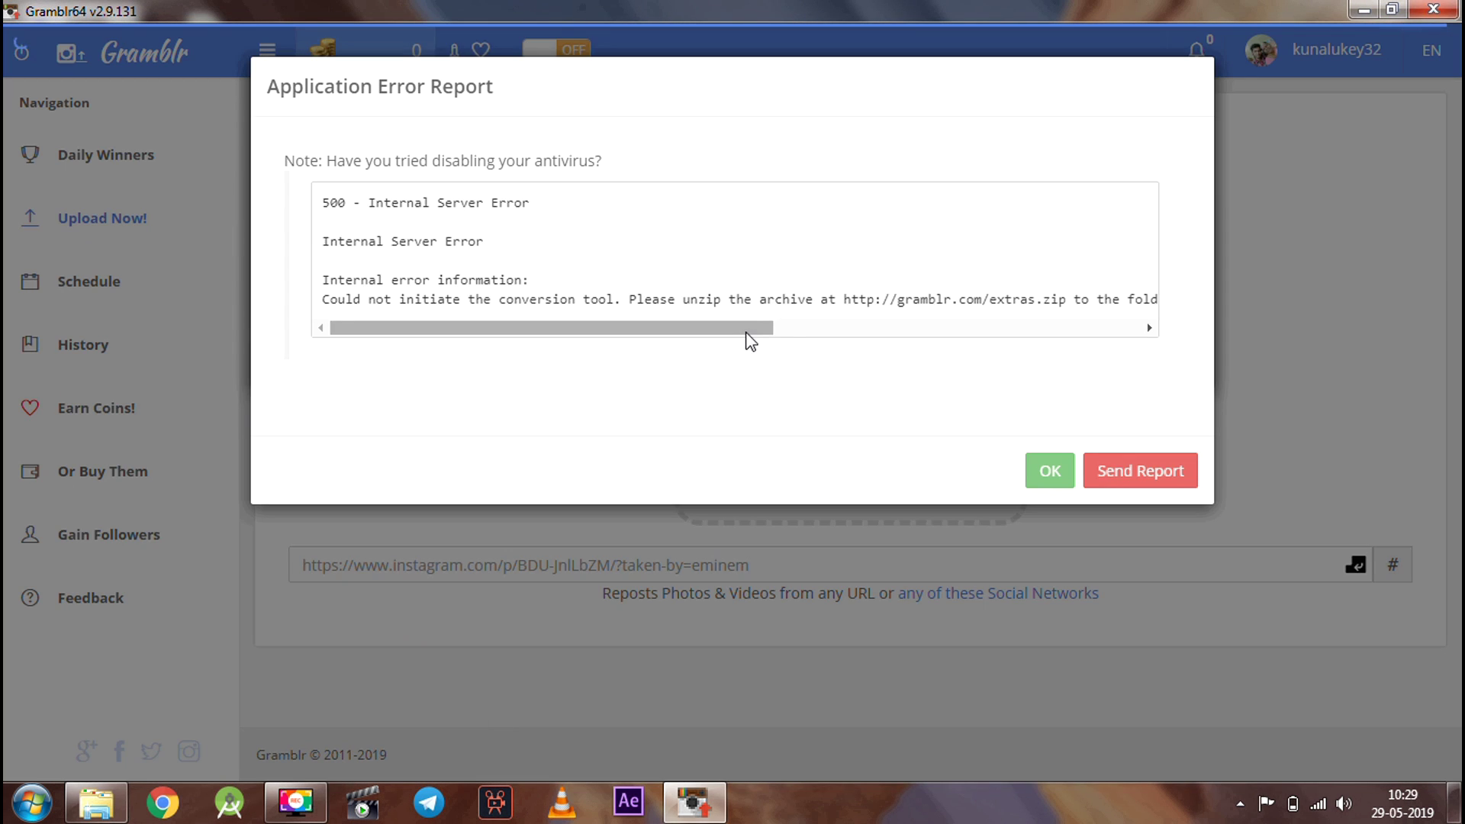
pyautogui.moveTo(745, 337); pyautogui.dragTo(803, 330)
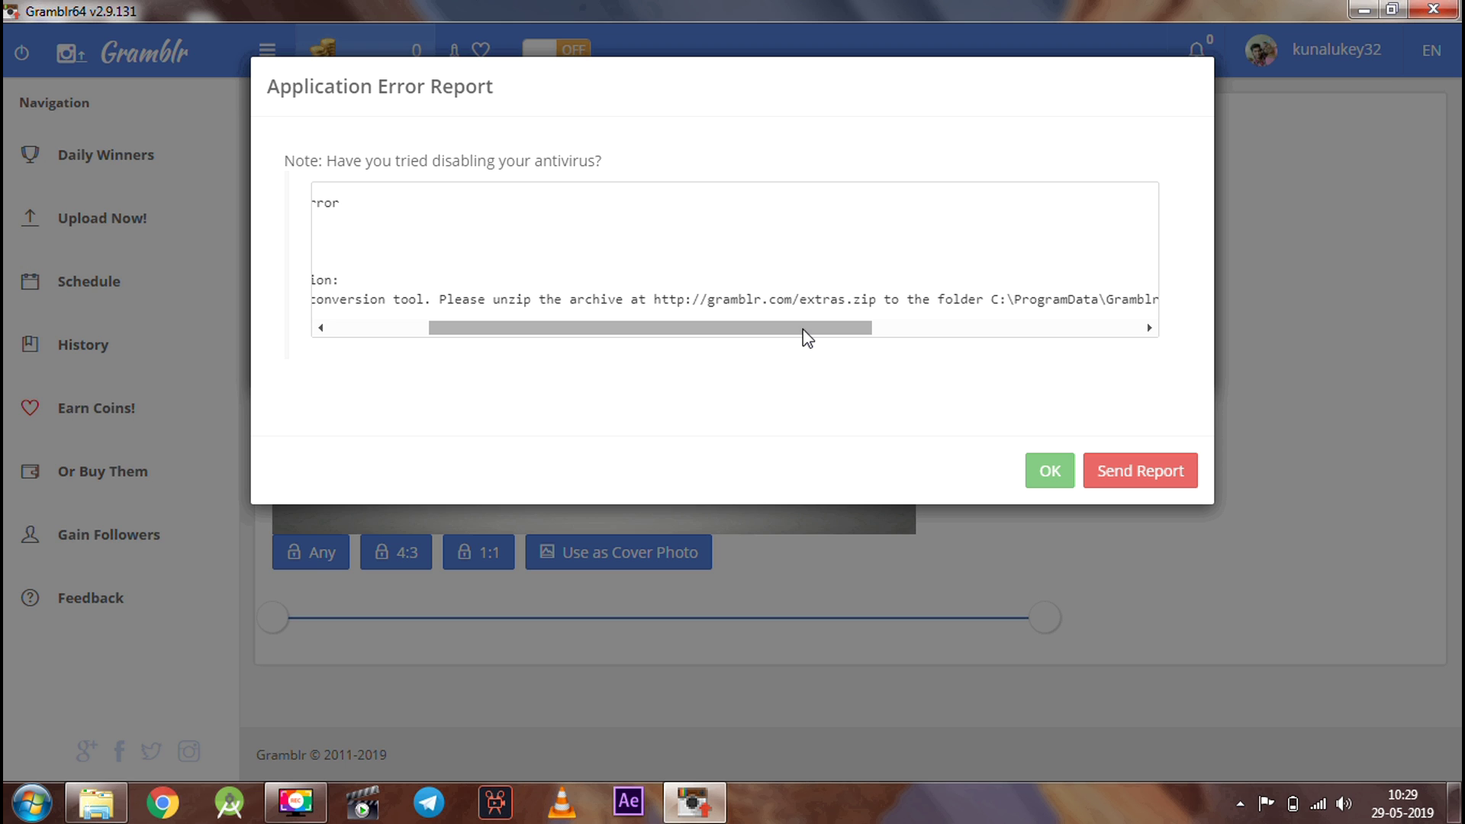
pyautogui.moveTo(803, 330); pyautogui.dragTo(1115, 323)
pyautogui.click(963, 363)
pyautogui.moveTo(929, 333); pyautogui.dragTo(794, 361)
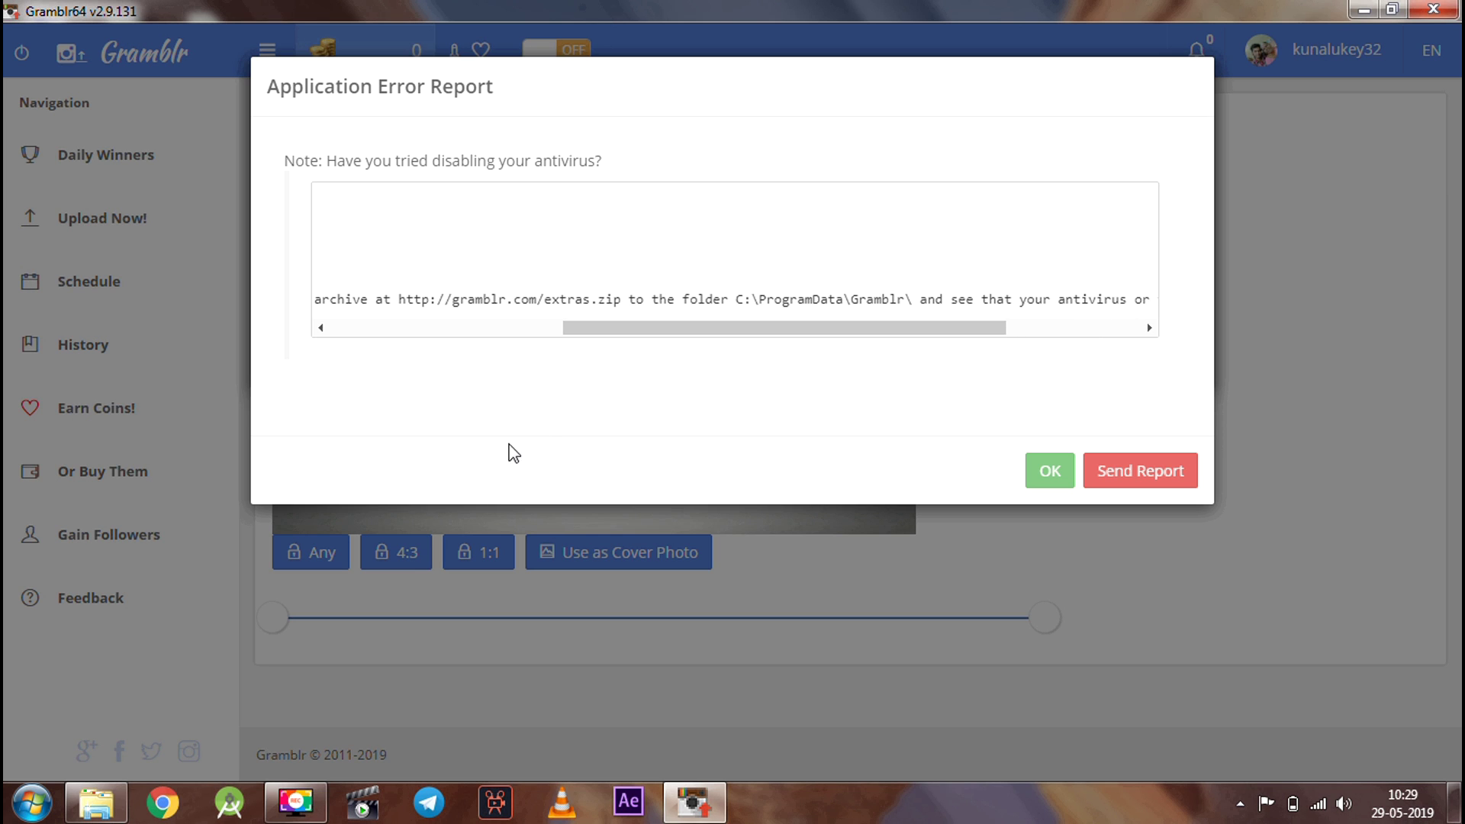
# Step: Switch to Chrome, download gramblr.com/extras.zip to D:\Downloads and open its containing folder
pyautogui.click(164, 809)
pyautogui.click(494, 56)
pyautogui.press('BackSpace')
pyautogui.write('gram')
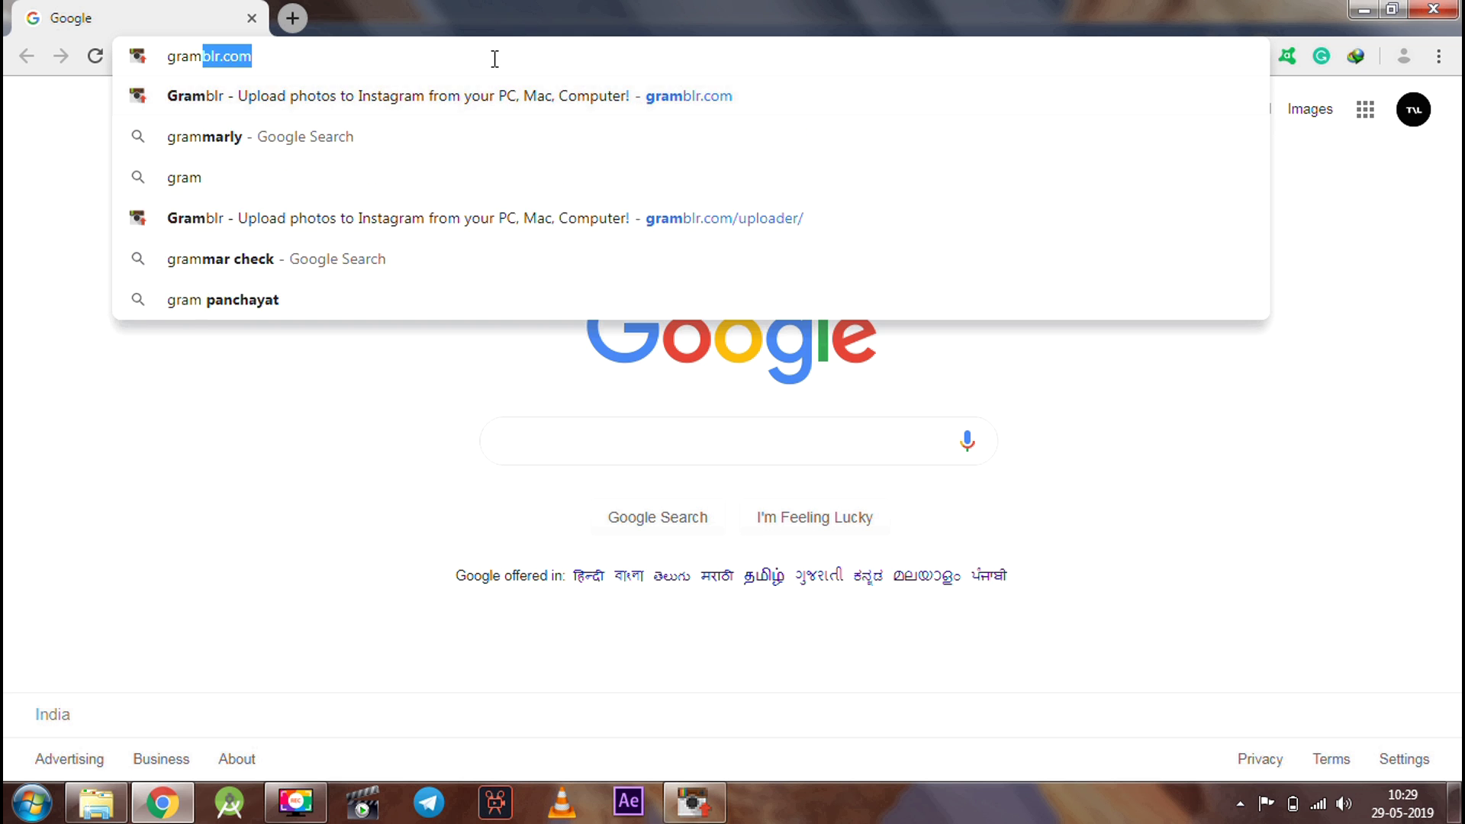
pyautogui.write('blr.c')
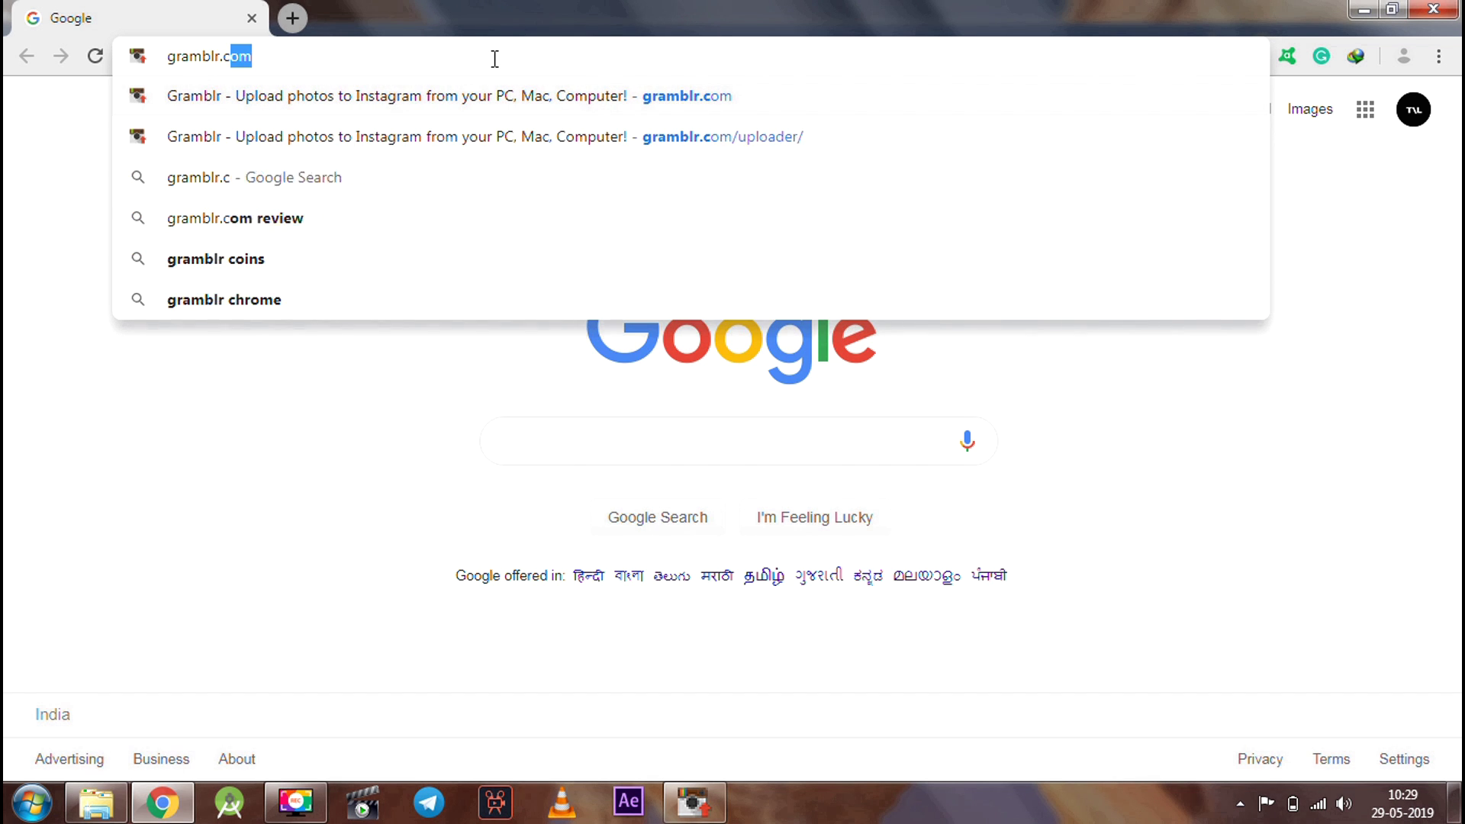
pyautogui.write('om/extr')
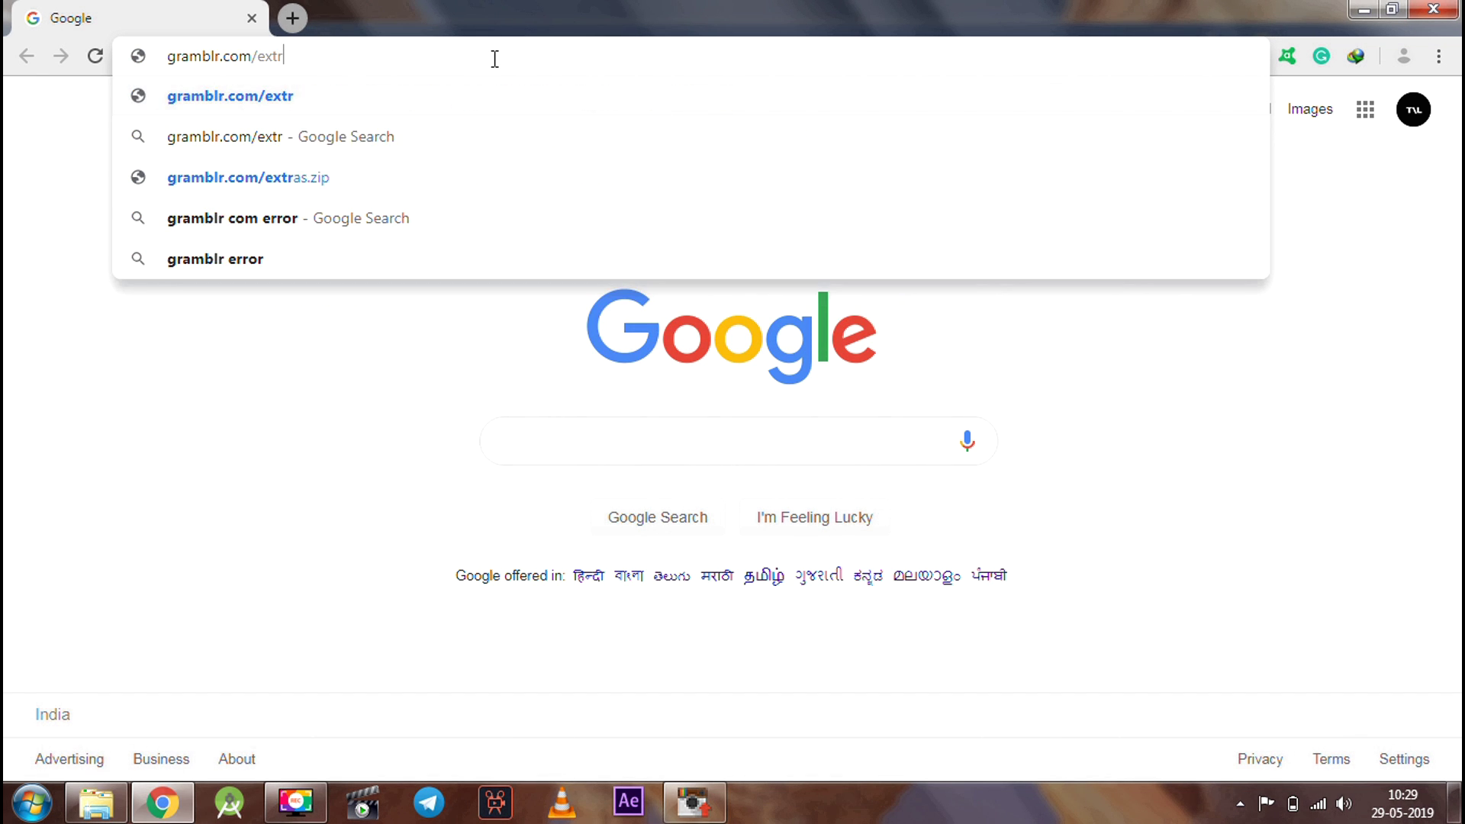
pyautogui.write('as.zip')
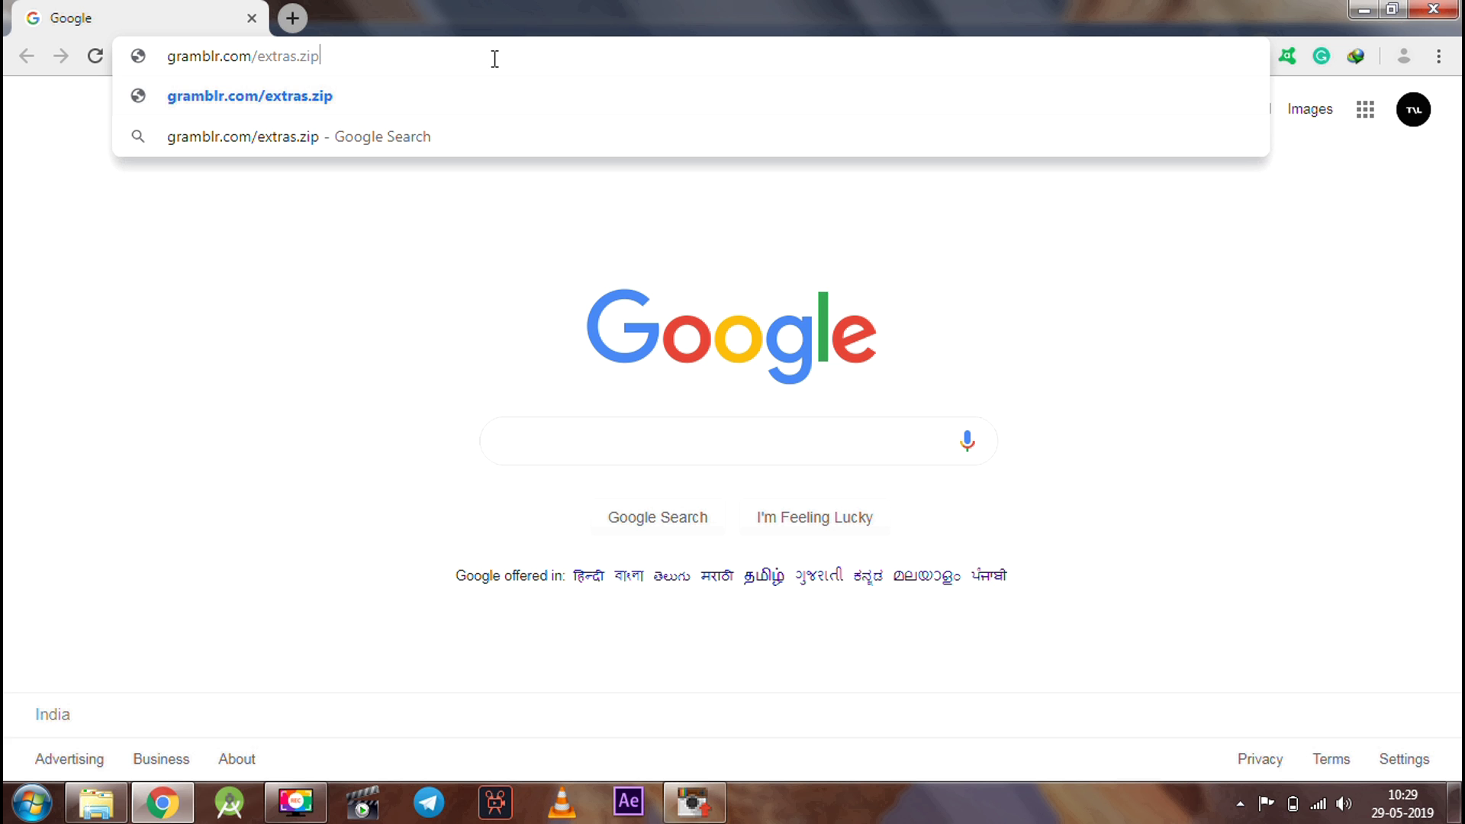
pyautogui.press('Return')
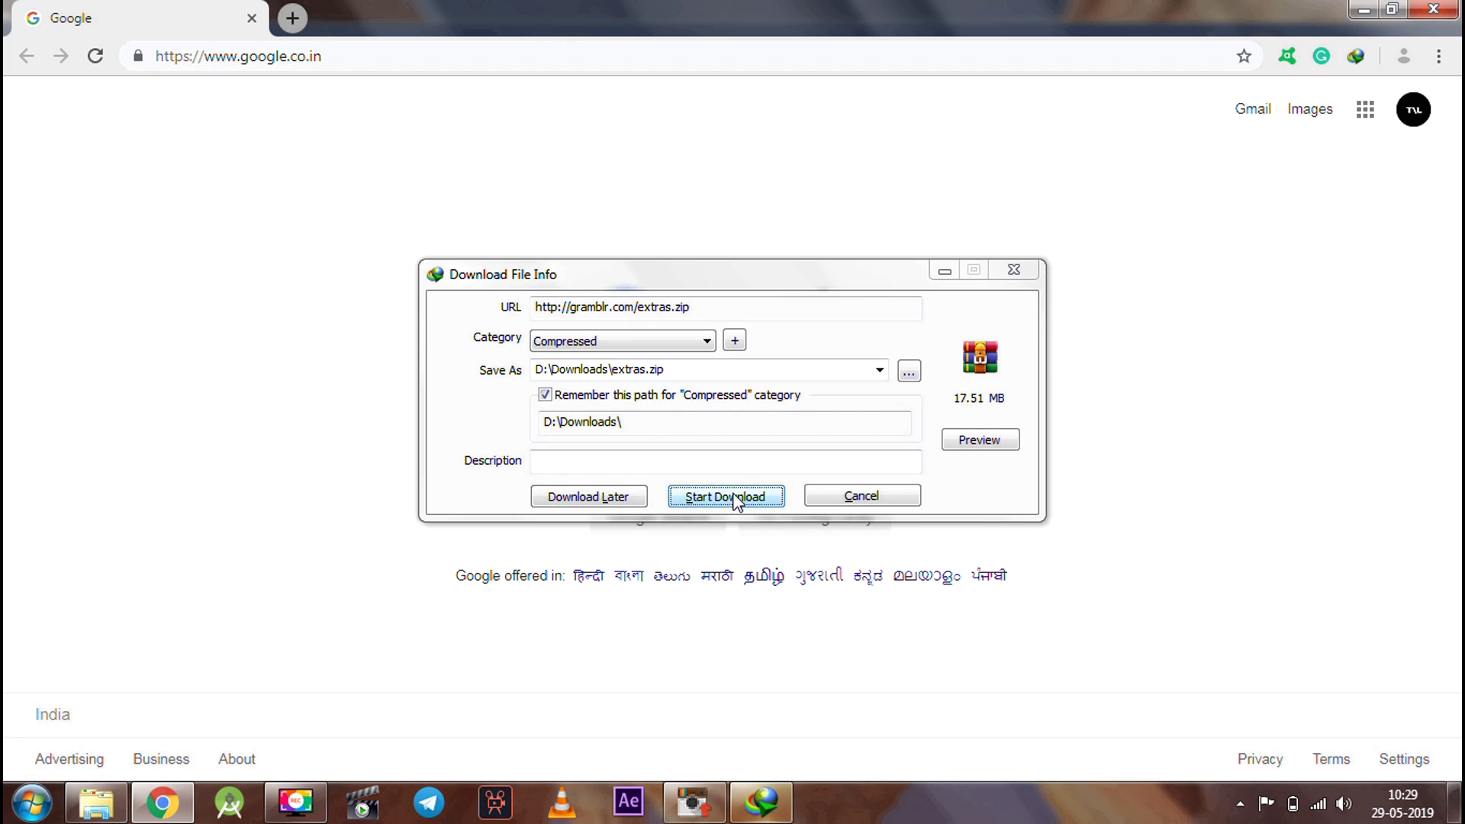
pyautogui.click(722, 498)
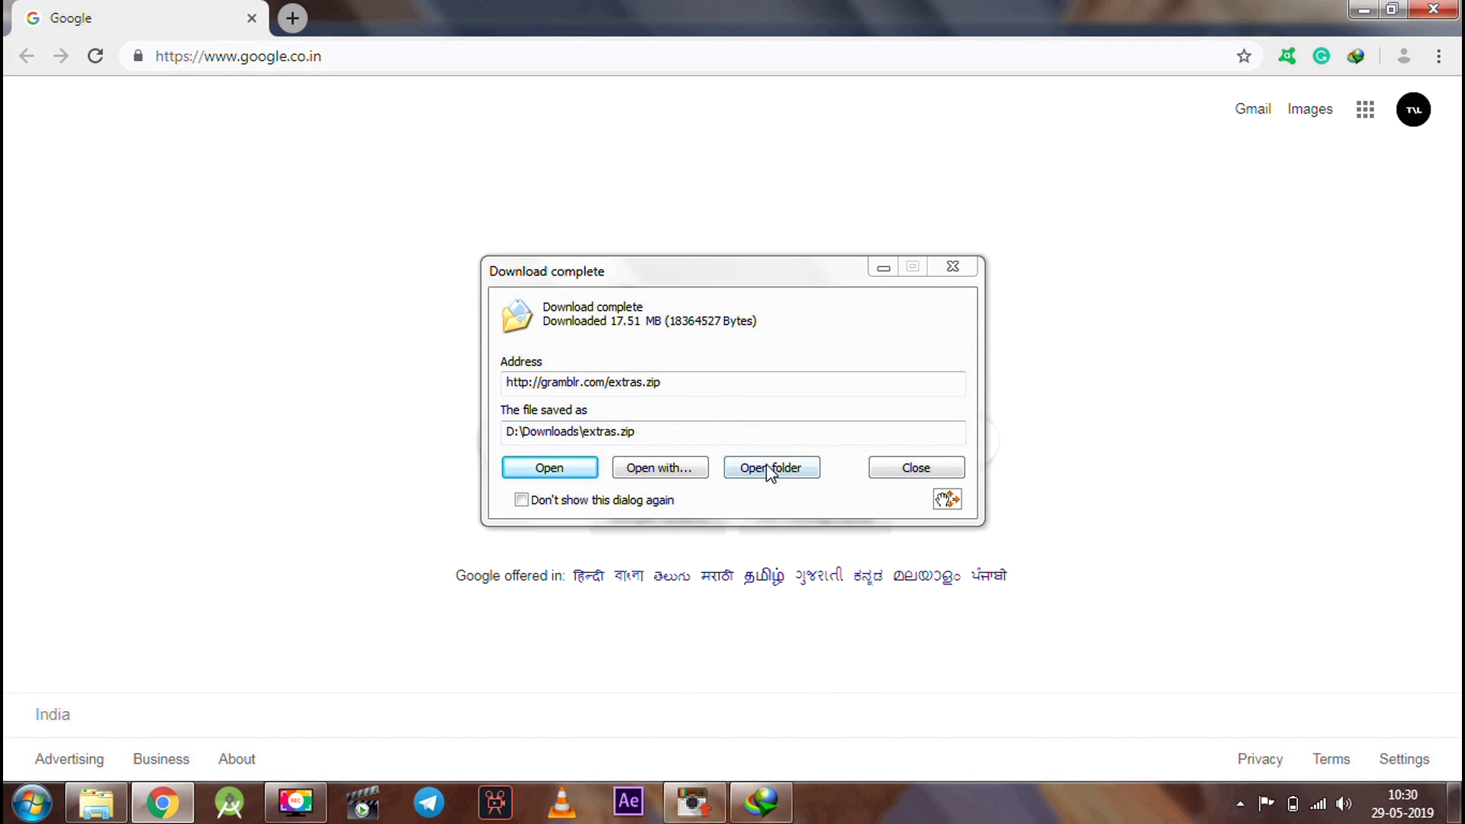
pyautogui.click(764, 468)
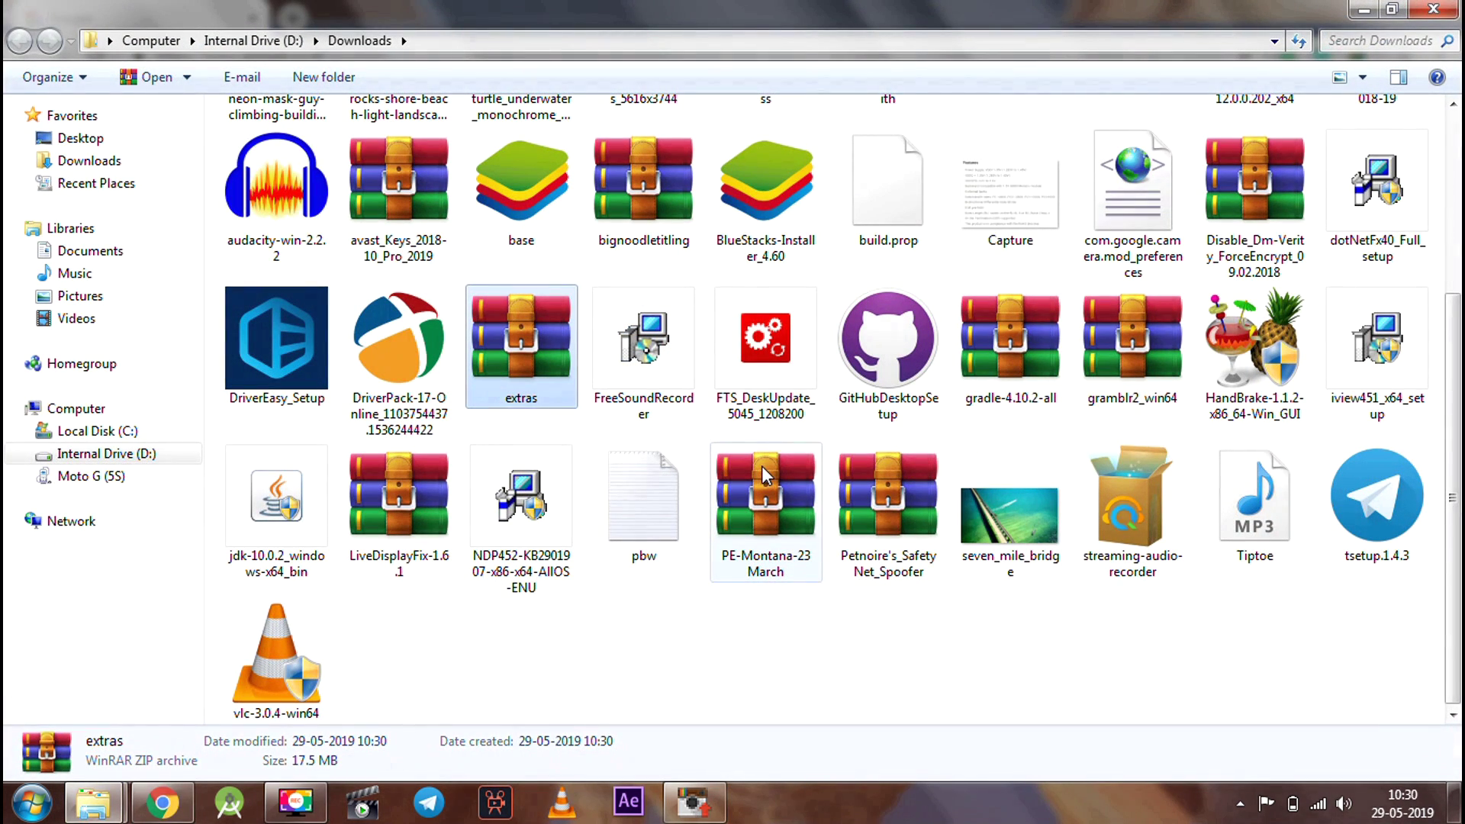
# Step: Extract the extras archive into its own extras folder in D:\Downloads and open the extracted folder
pyautogui.rightClick(502, 350)
pyautogui.click(542, 411)
pyautogui.click(778, 616)
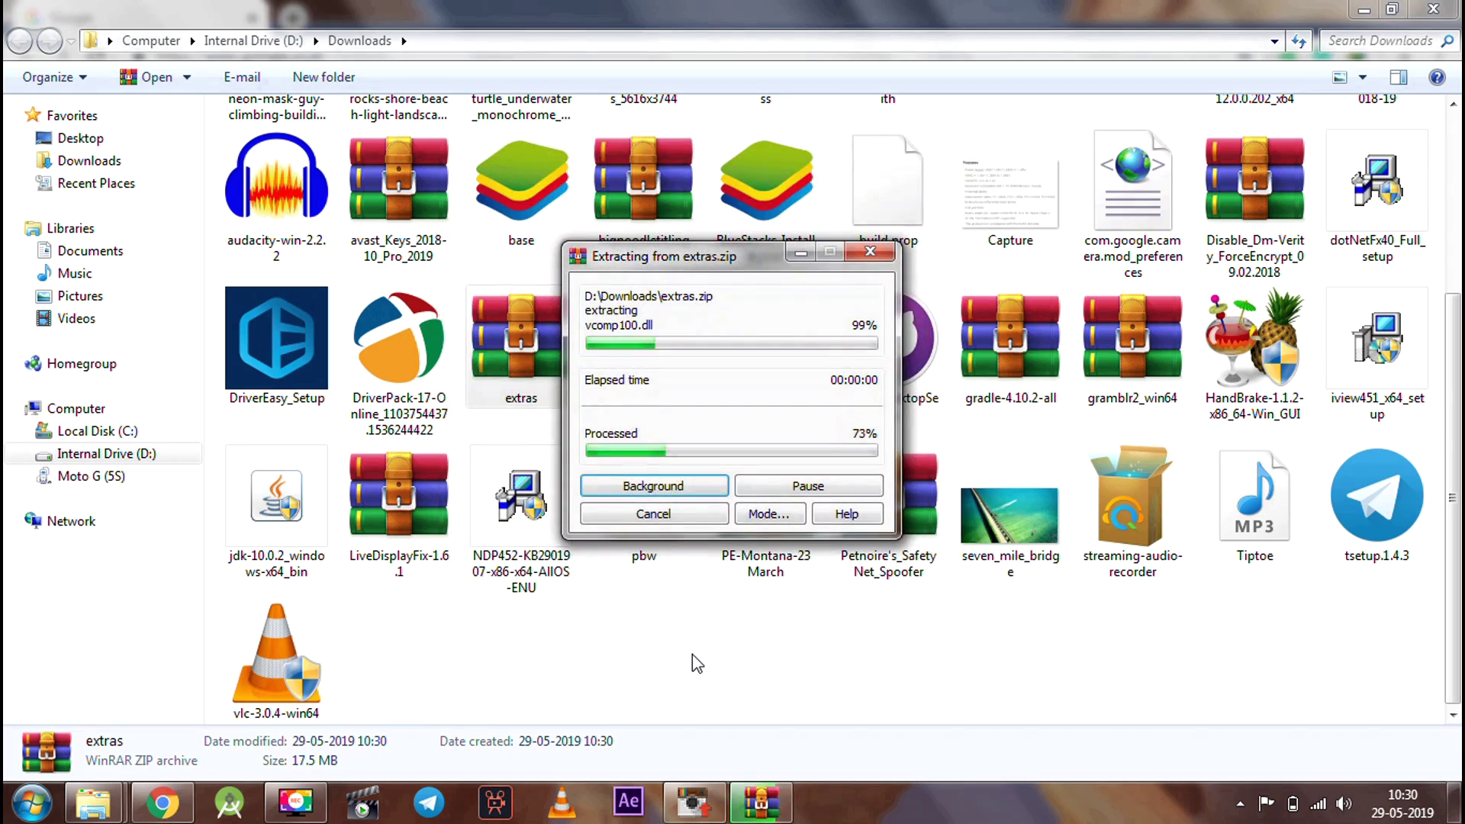
pyautogui.scroll(5, 693, 653)
pyautogui.doubleClick(894, 183)
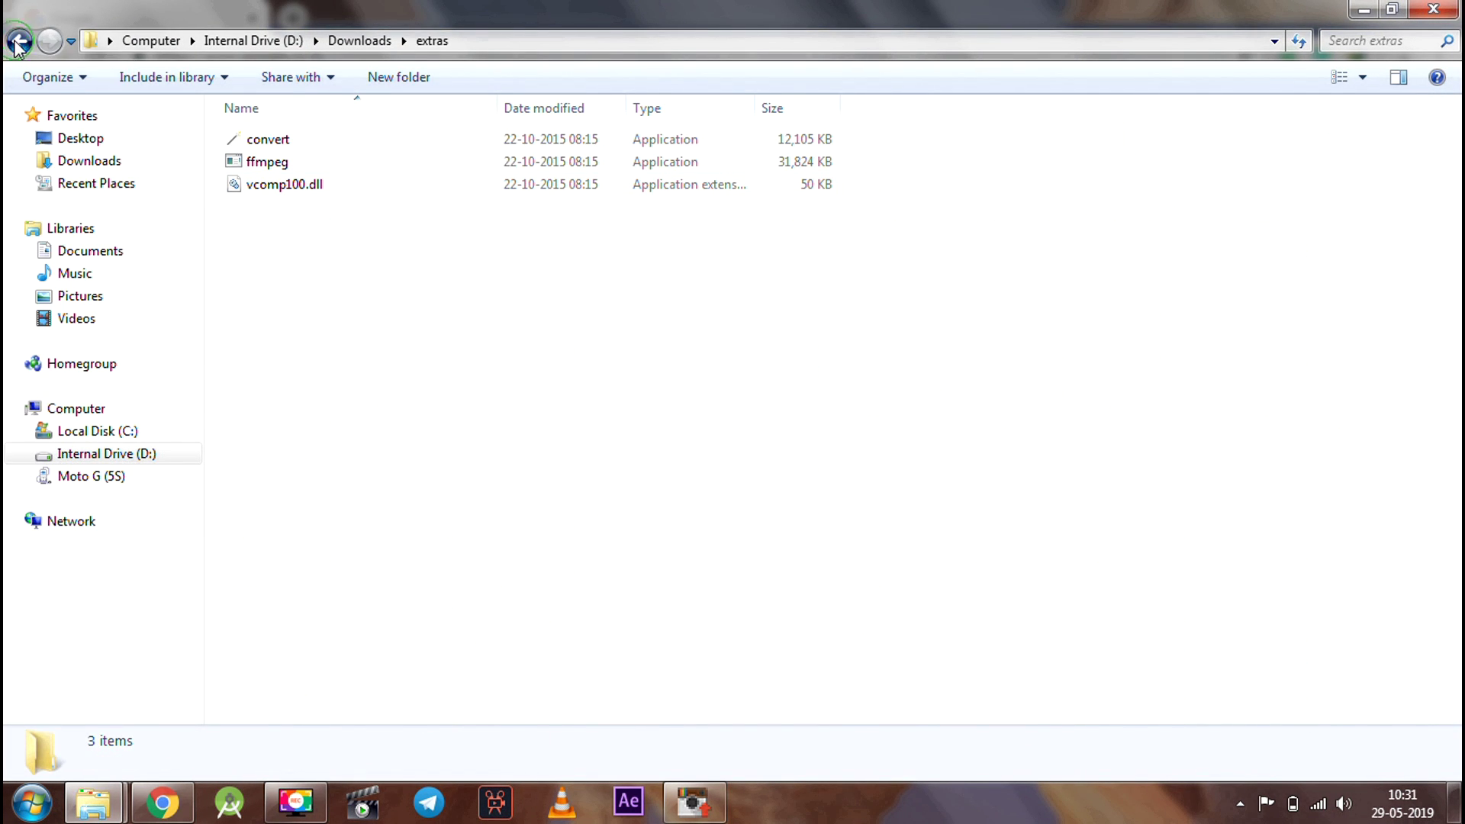
# Step: Copy the extras folder from D:\Downloads into C:\ProgramData\Gramblr and open the pasted copy to check its files
pyautogui.click(18, 41)
pyautogui.rightClick(881, 179)
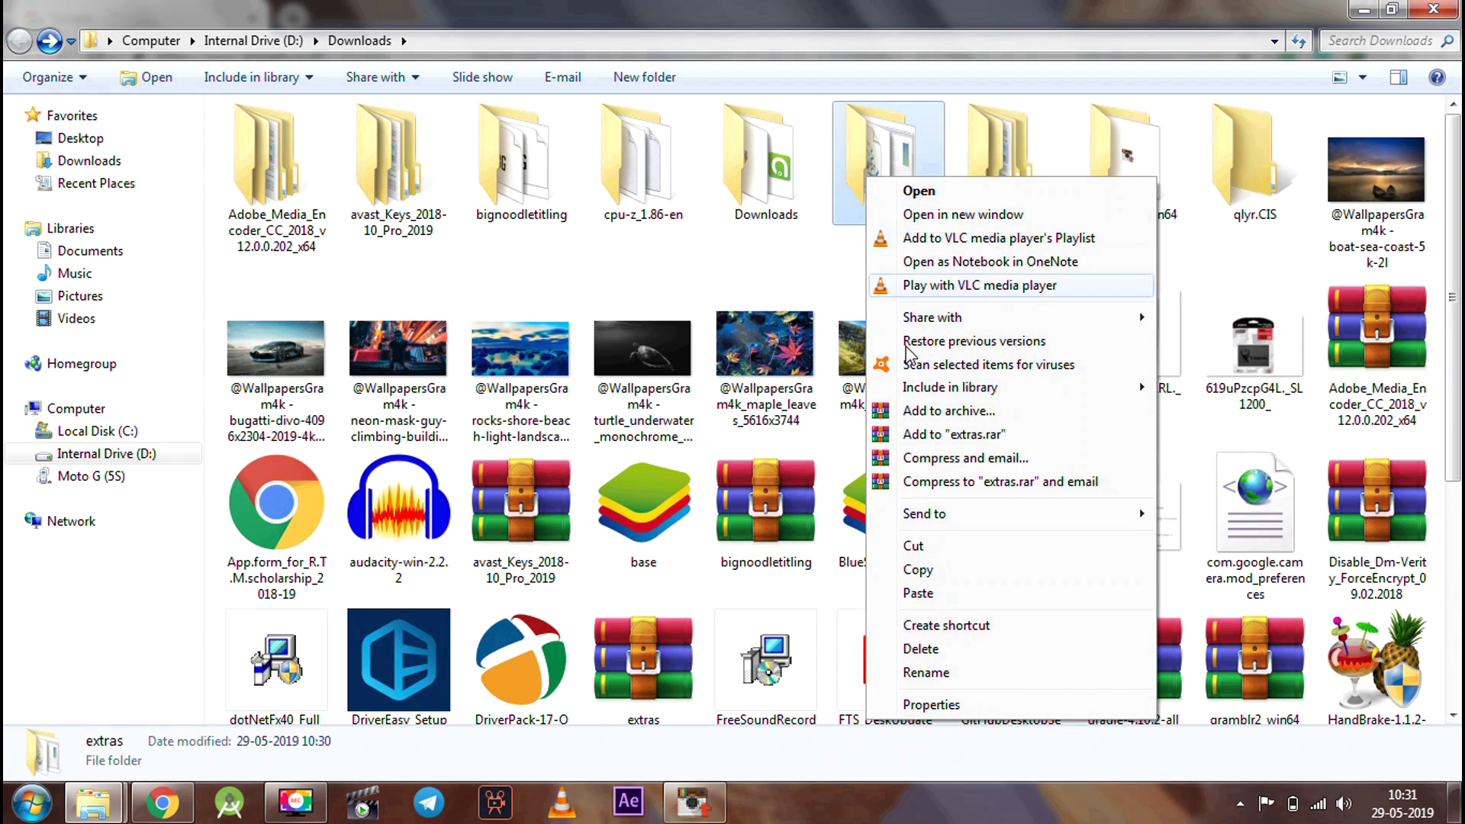
pyautogui.click(916, 565)
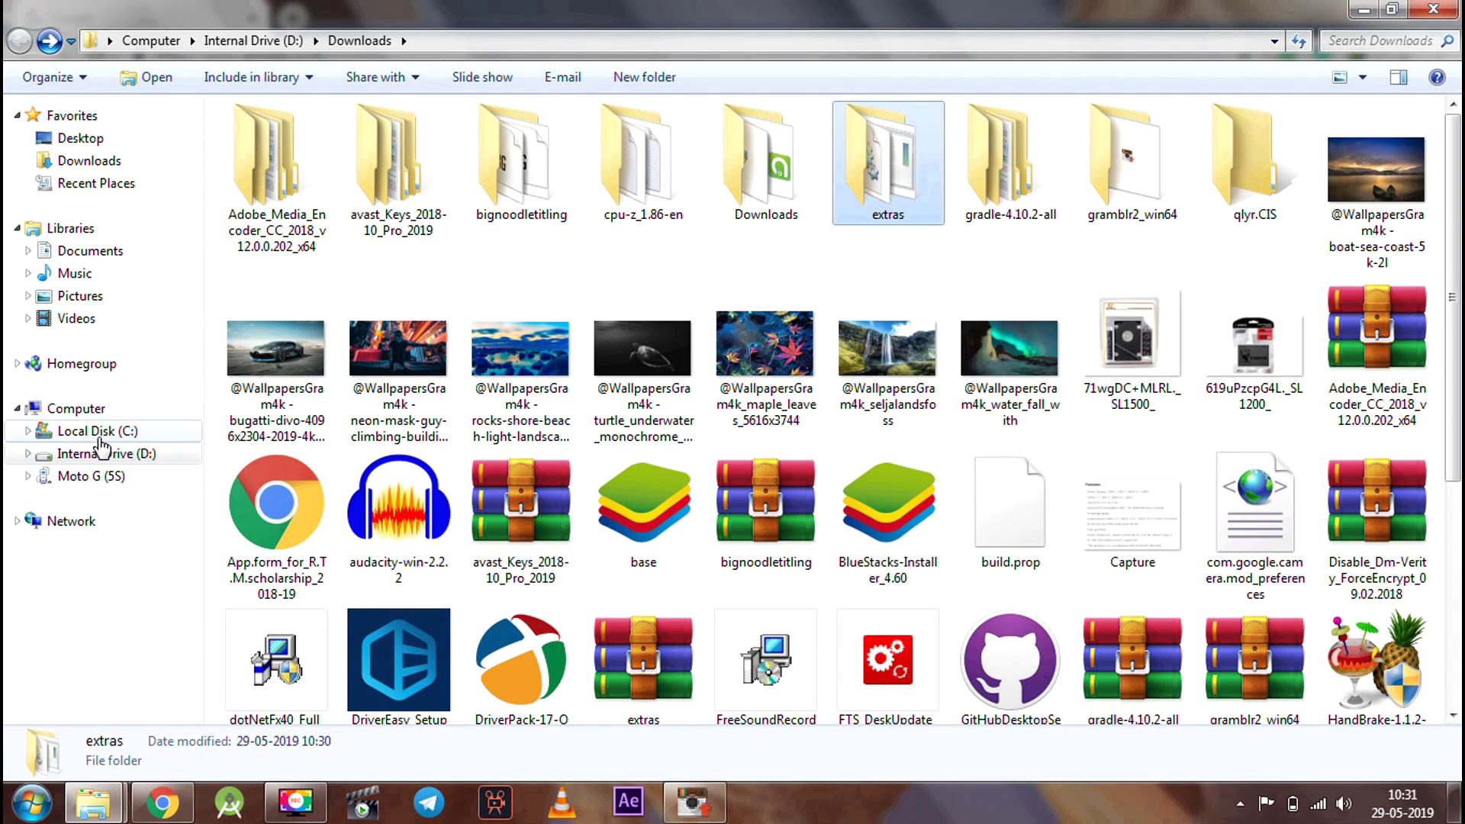
pyautogui.click(183, 431)
pyautogui.doubleClick(291, 387)
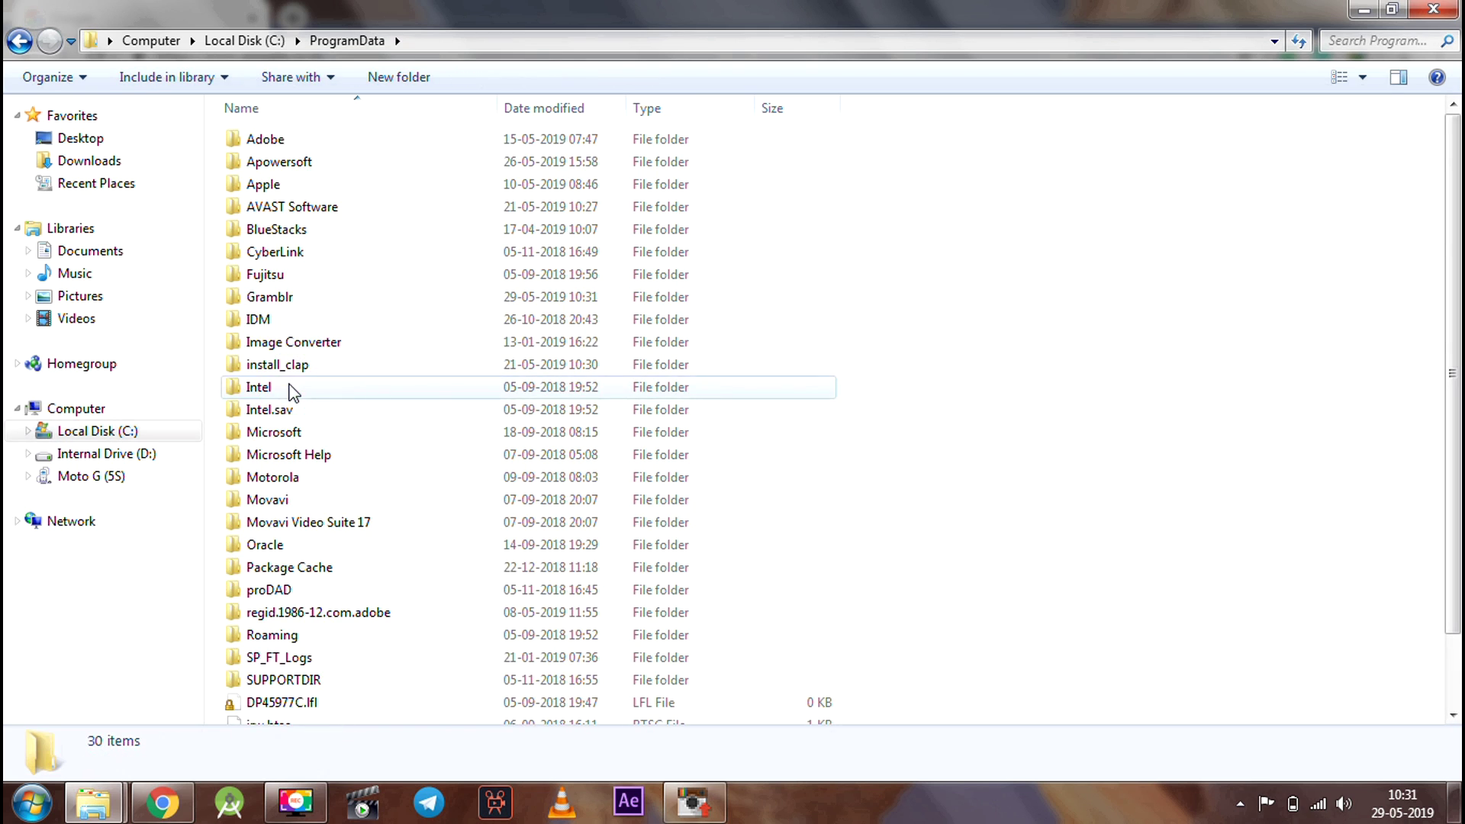
pyautogui.doubleClick(294, 299)
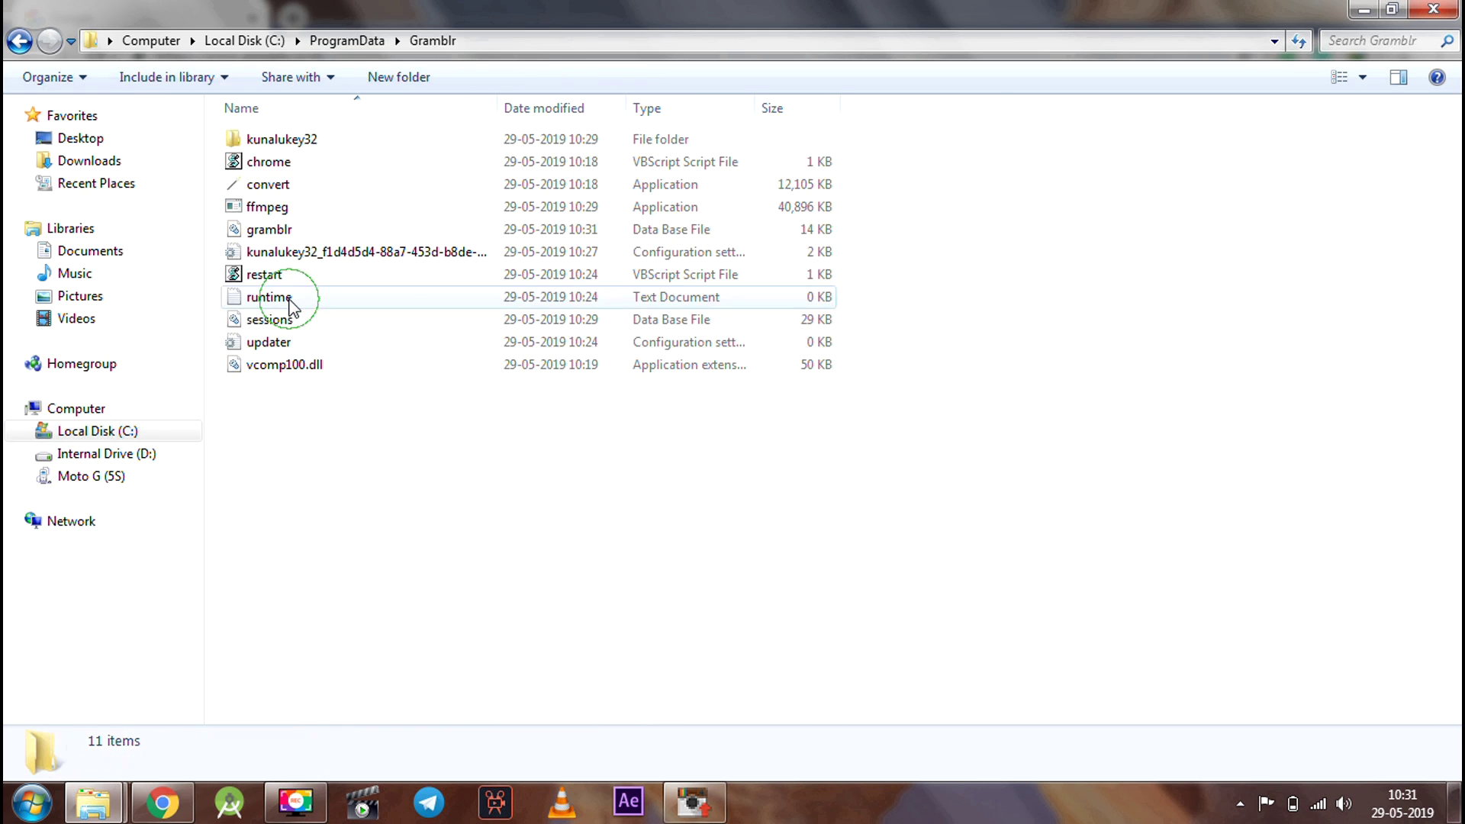
pyautogui.rightClick(417, 431)
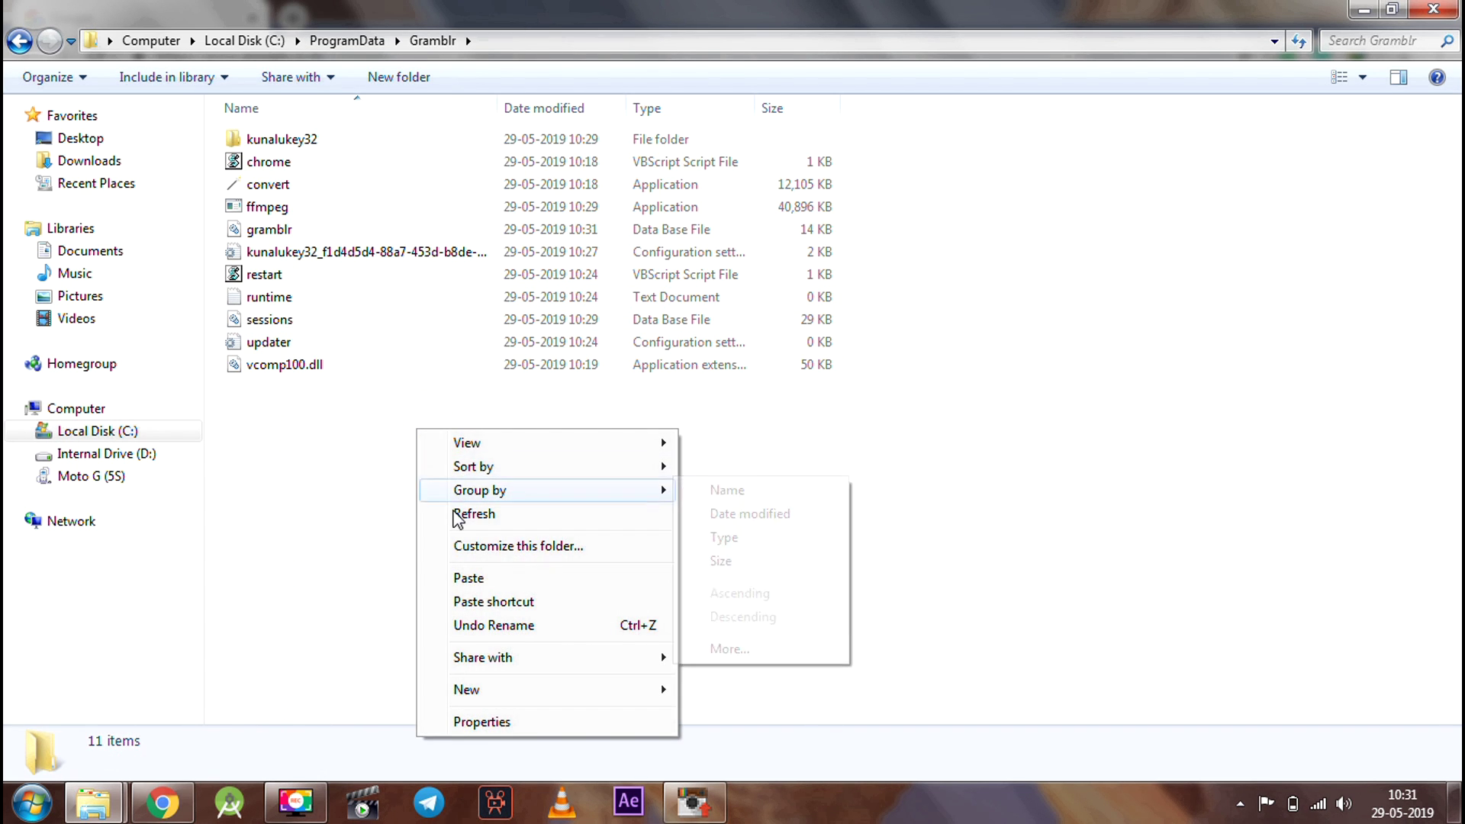
pyautogui.click(462, 577)
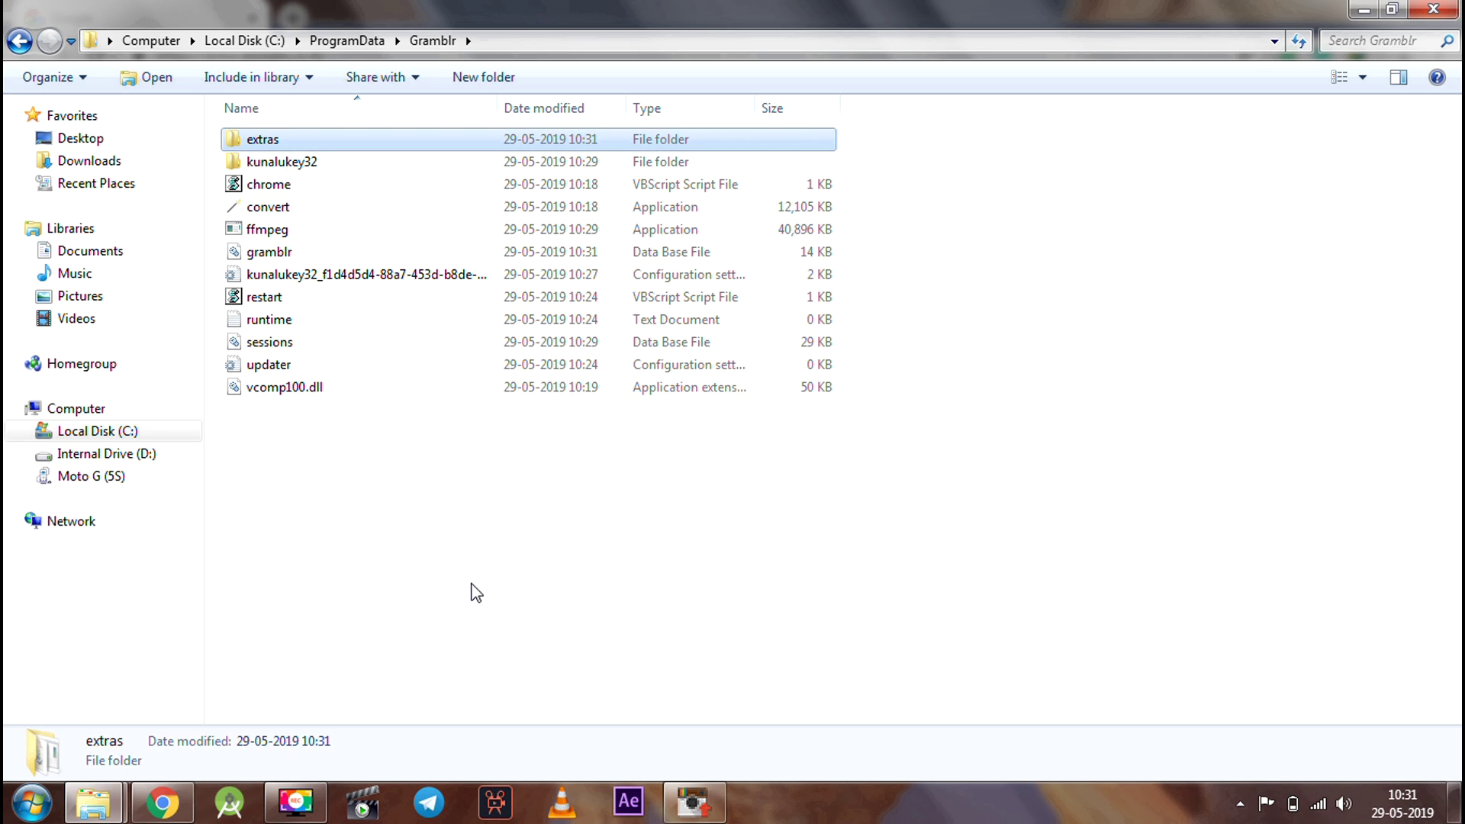
pyautogui.doubleClick(311, 142)
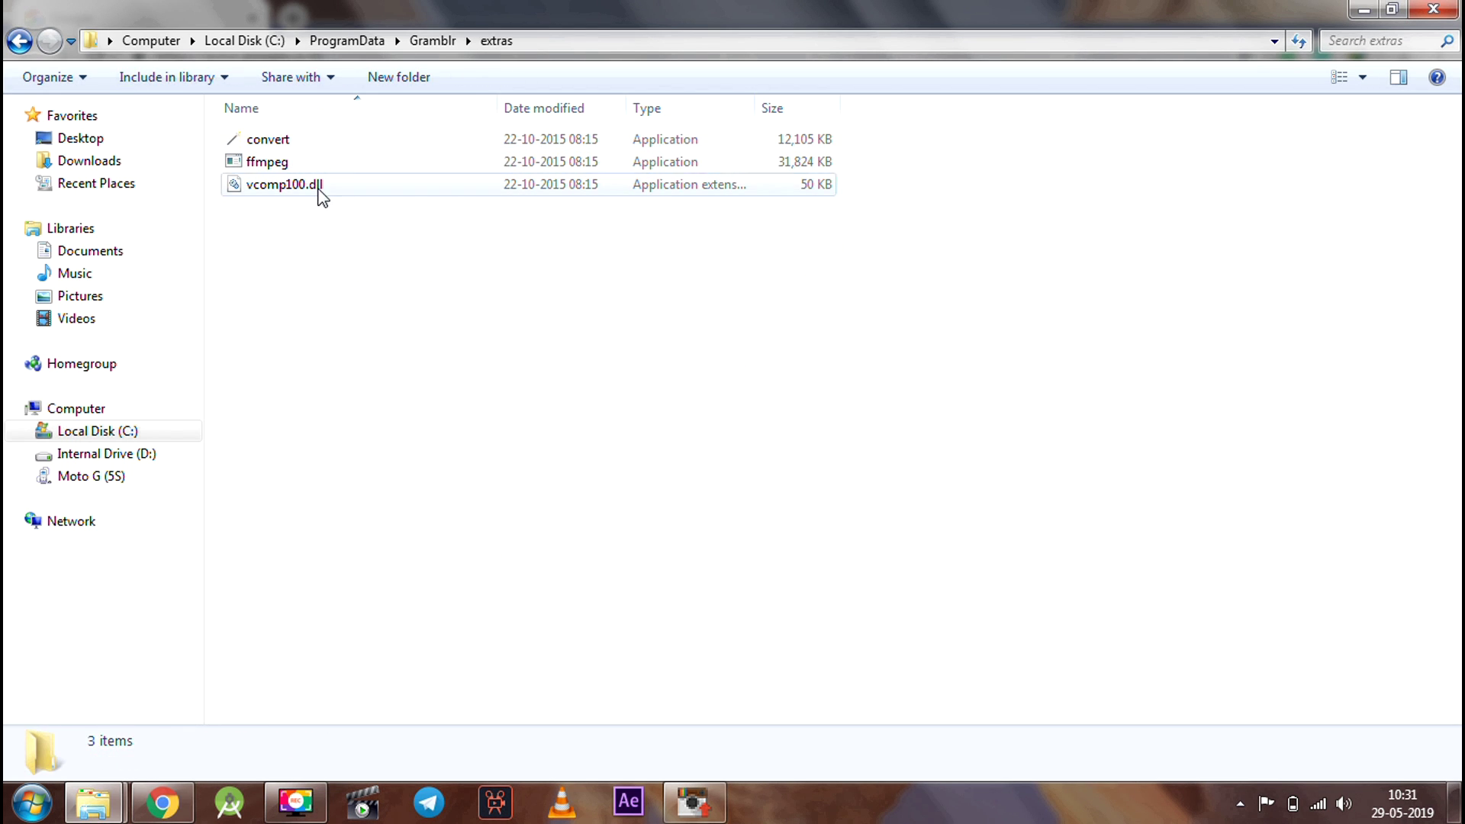
# Step: Switch to Gramblr and dismiss both application error reports, reading the connection error in full
pyautogui.click(693, 801)
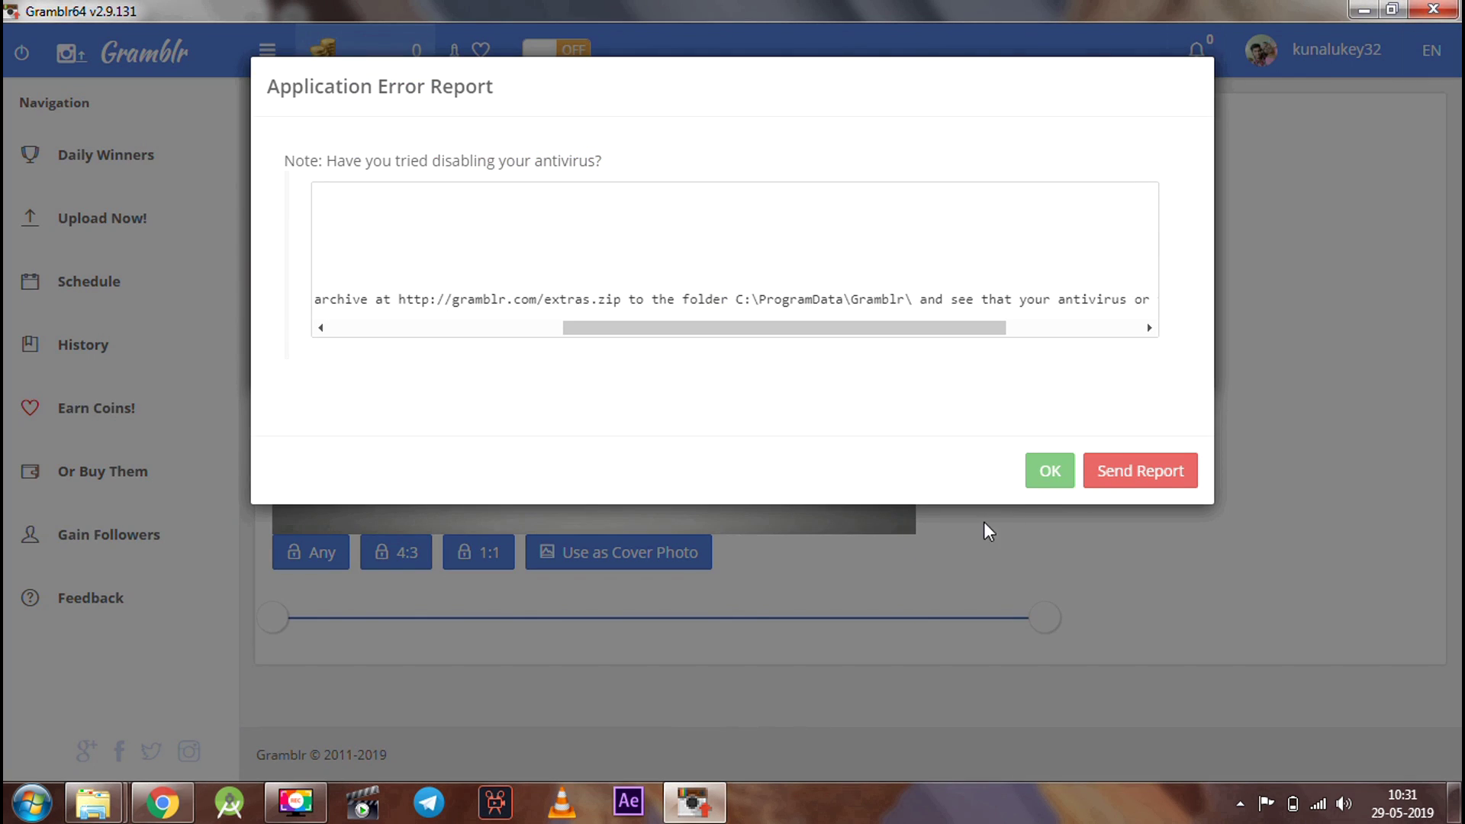
pyautogui.click(1041, 480)
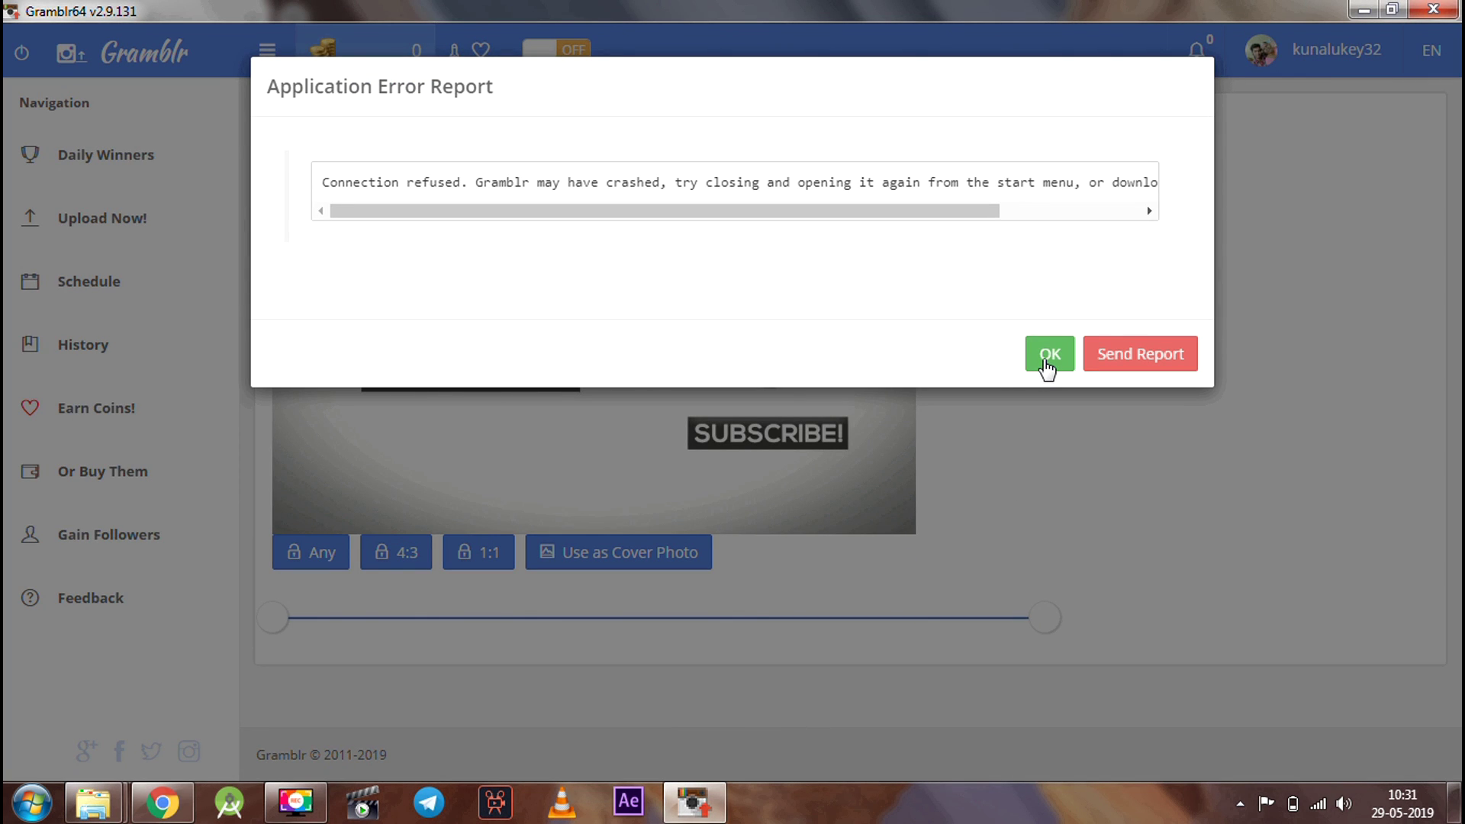
pyautogui.moveTo(940, 212); pyautogui.dragTo(1082, 211)
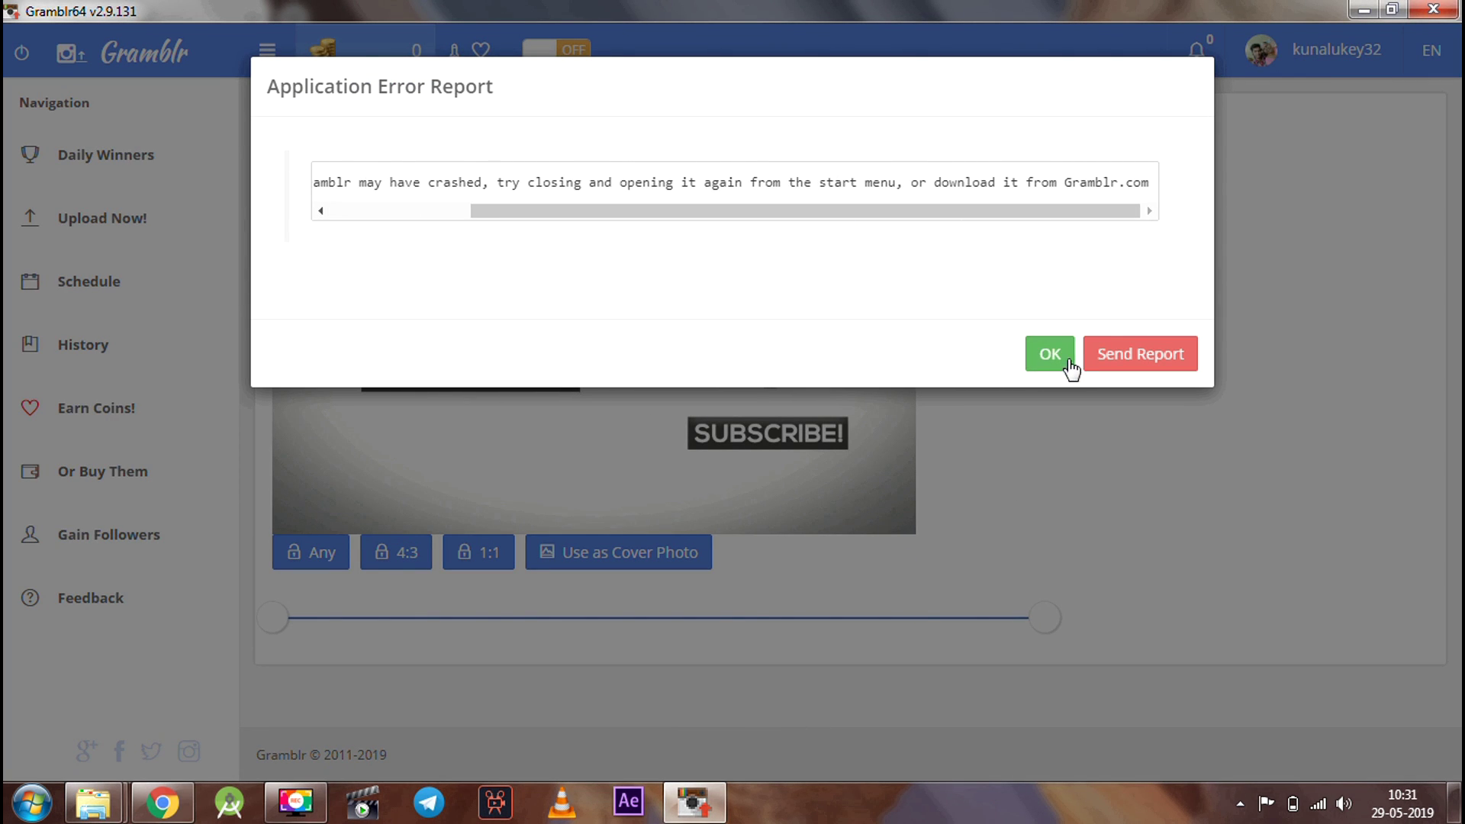
pyautogui.click(1050, 354)
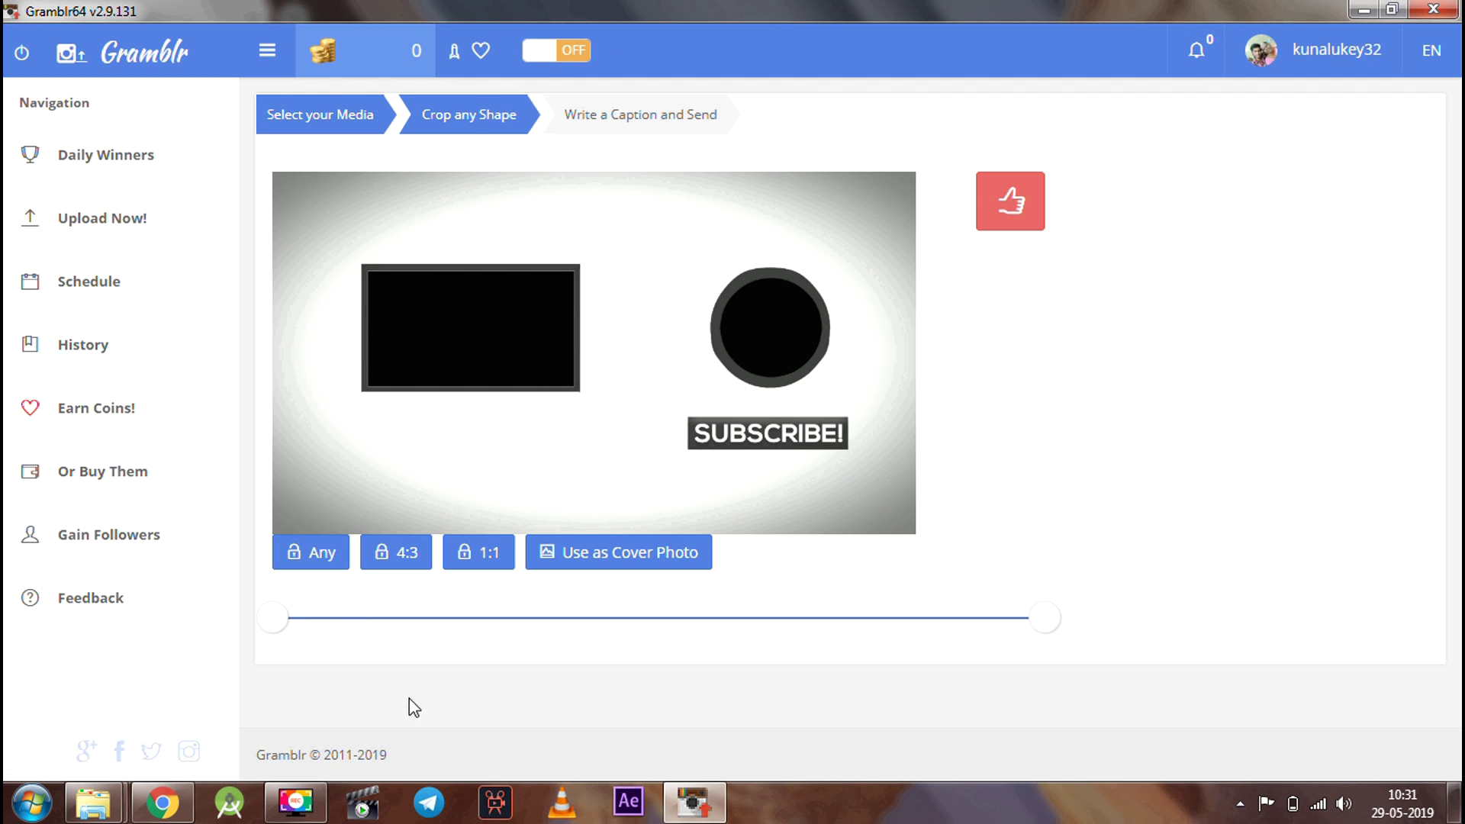
# Step: Crop the video with the Any shape so the selection covers the whole frame, and accept the crop
pyautogui.click(323, 556)
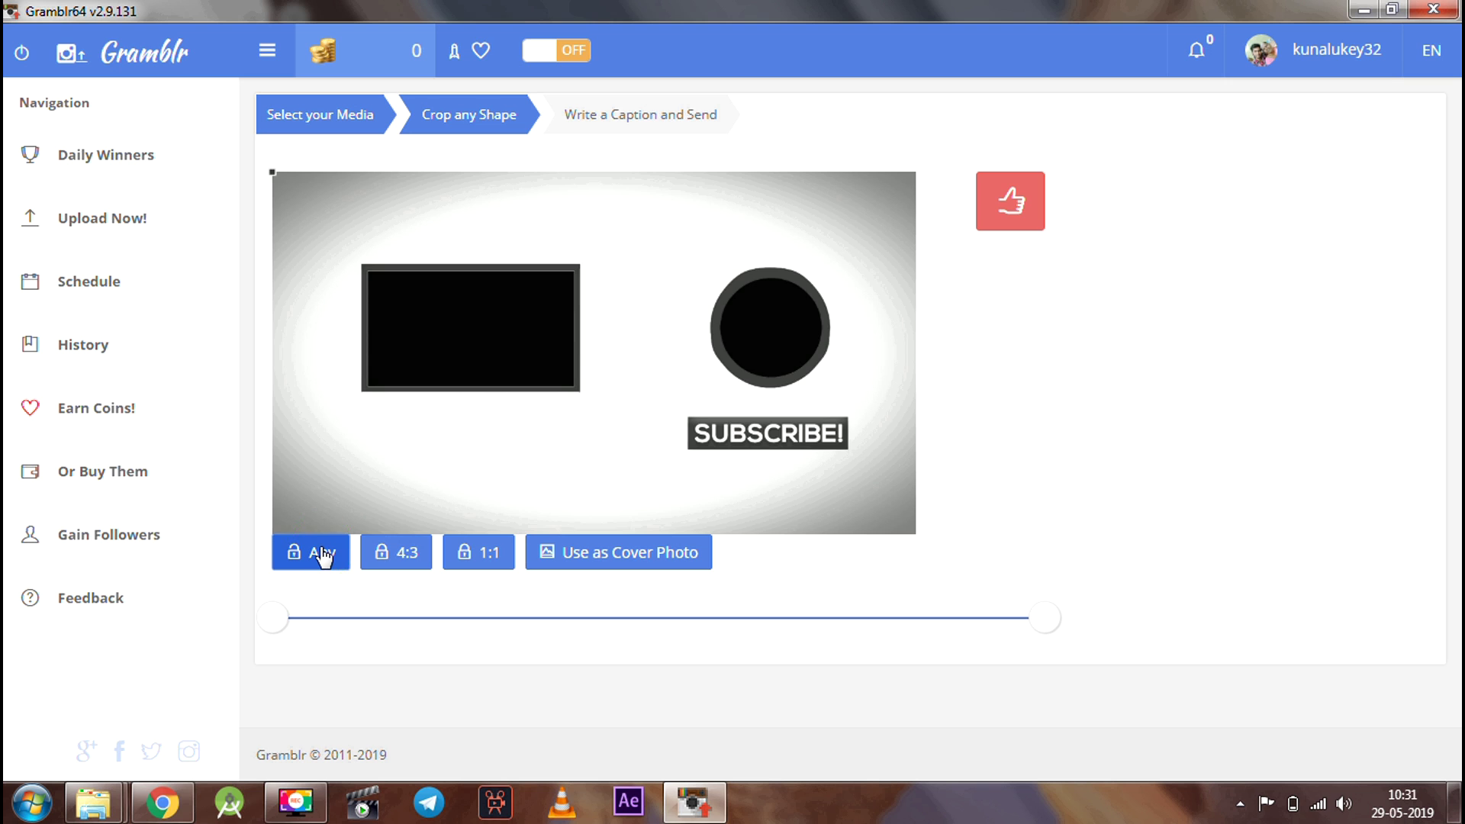
pyautogui.moveTo(271, 169); pyautogui.dragTo(937, 544)
pyautogui.click(1038, 216)
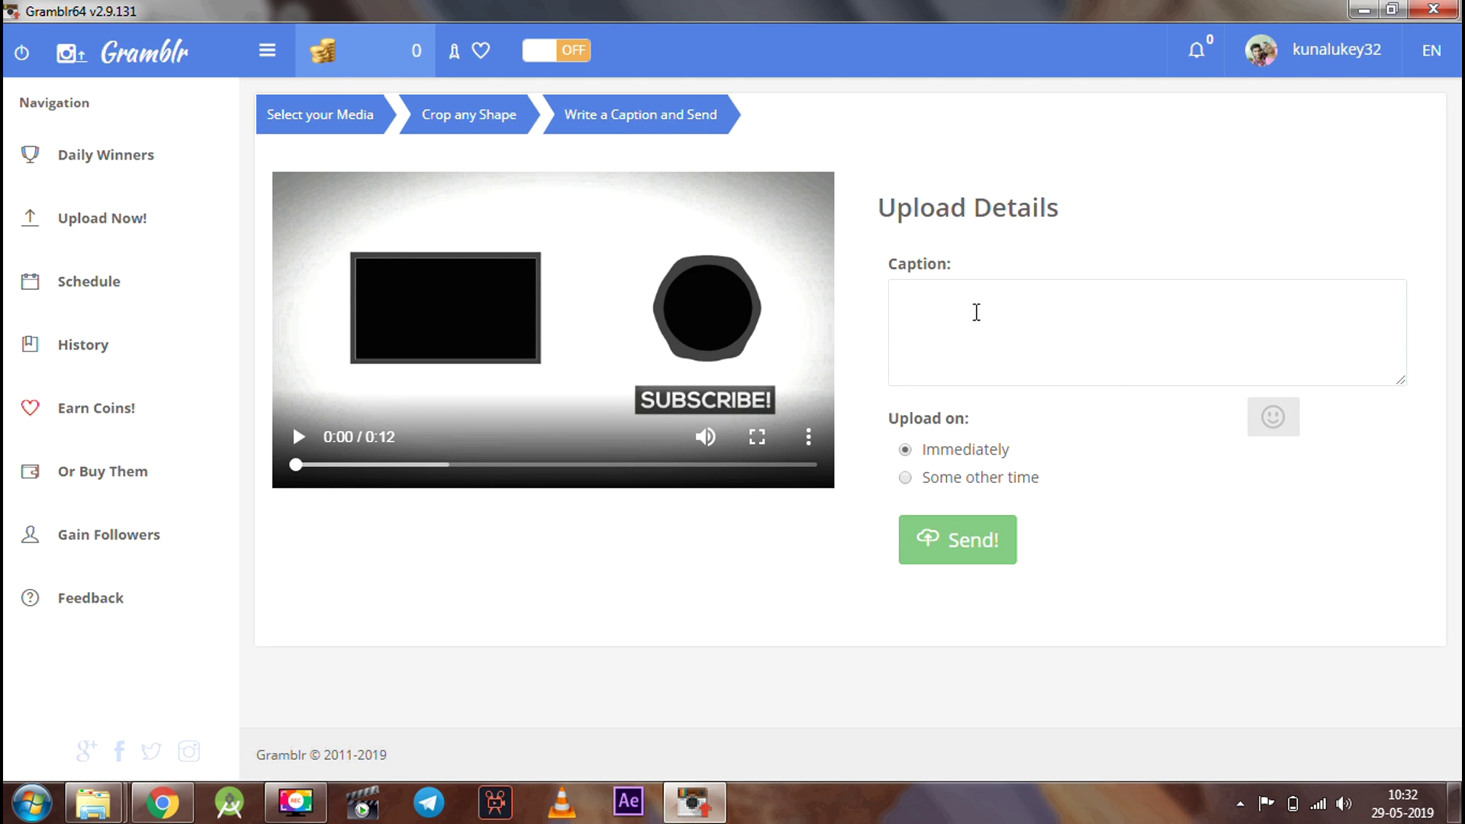
# Step: Caption the video "fhdwbfjewfhwufbwf", check the Some other time scheduling option, and send the upload with Immediately selected
pyautogui.click(958, 307)
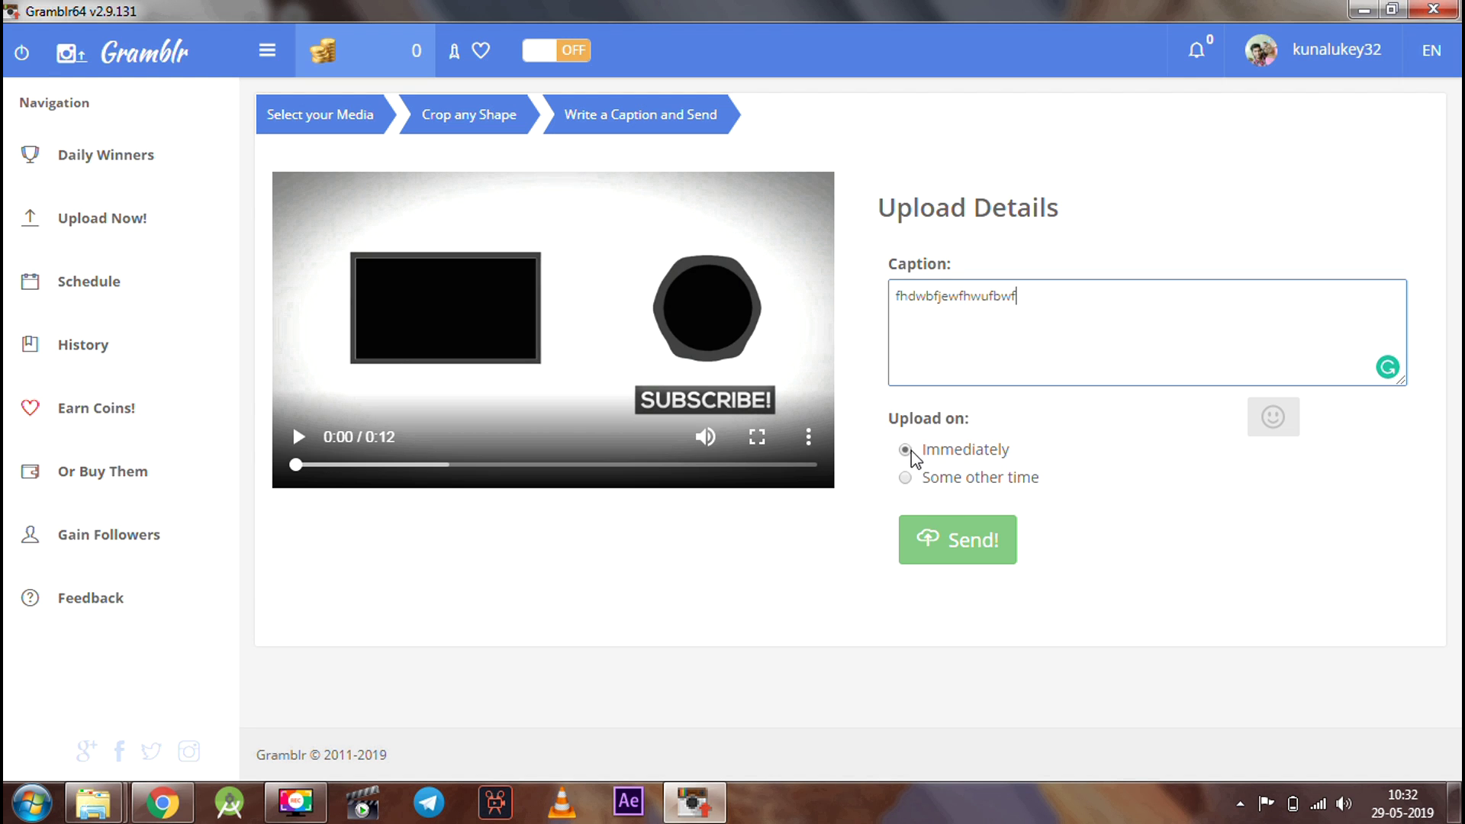
pyautogui.click(907, 479)
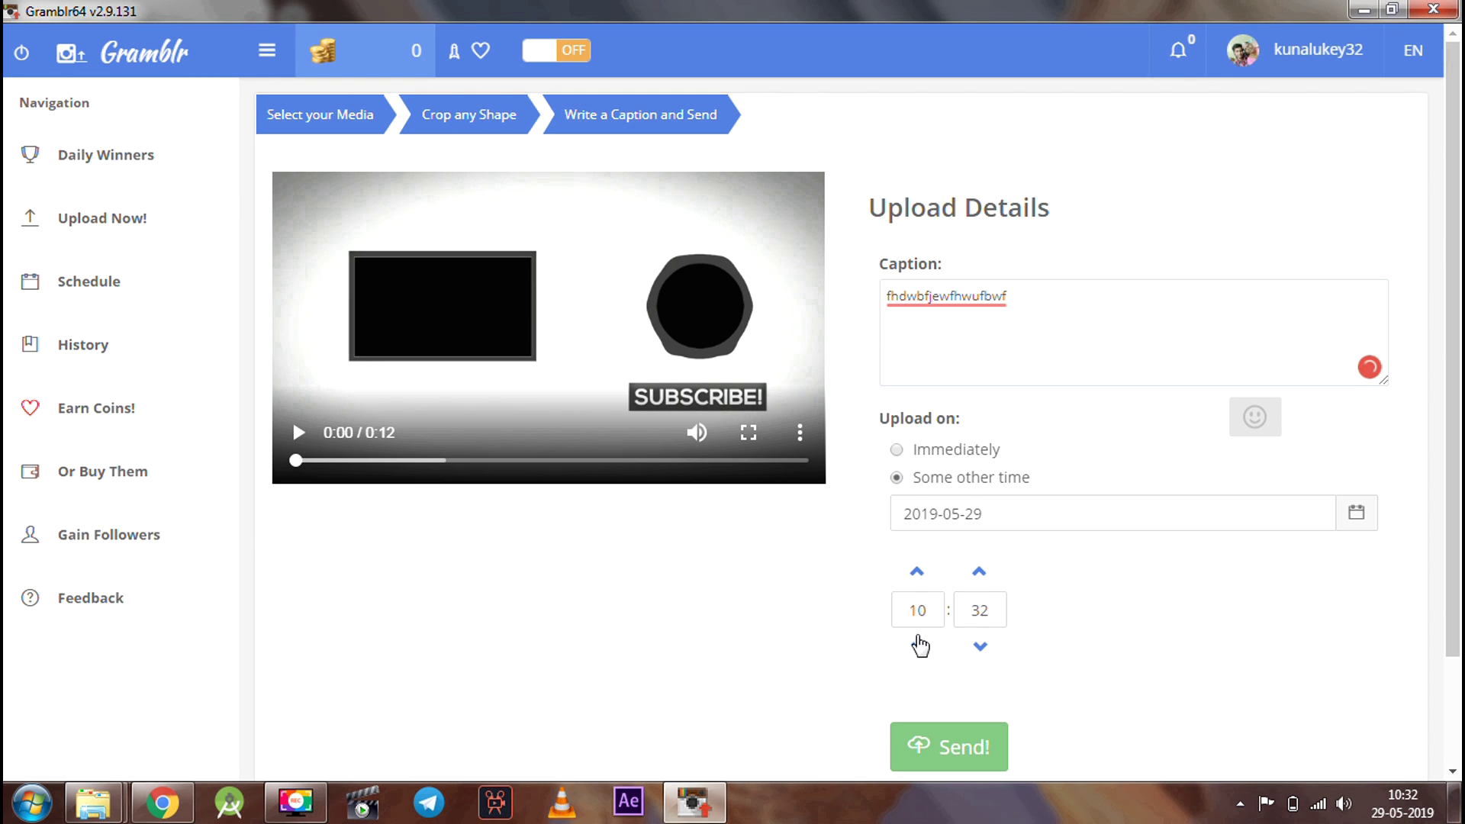
pyautogui.click(899, 449)
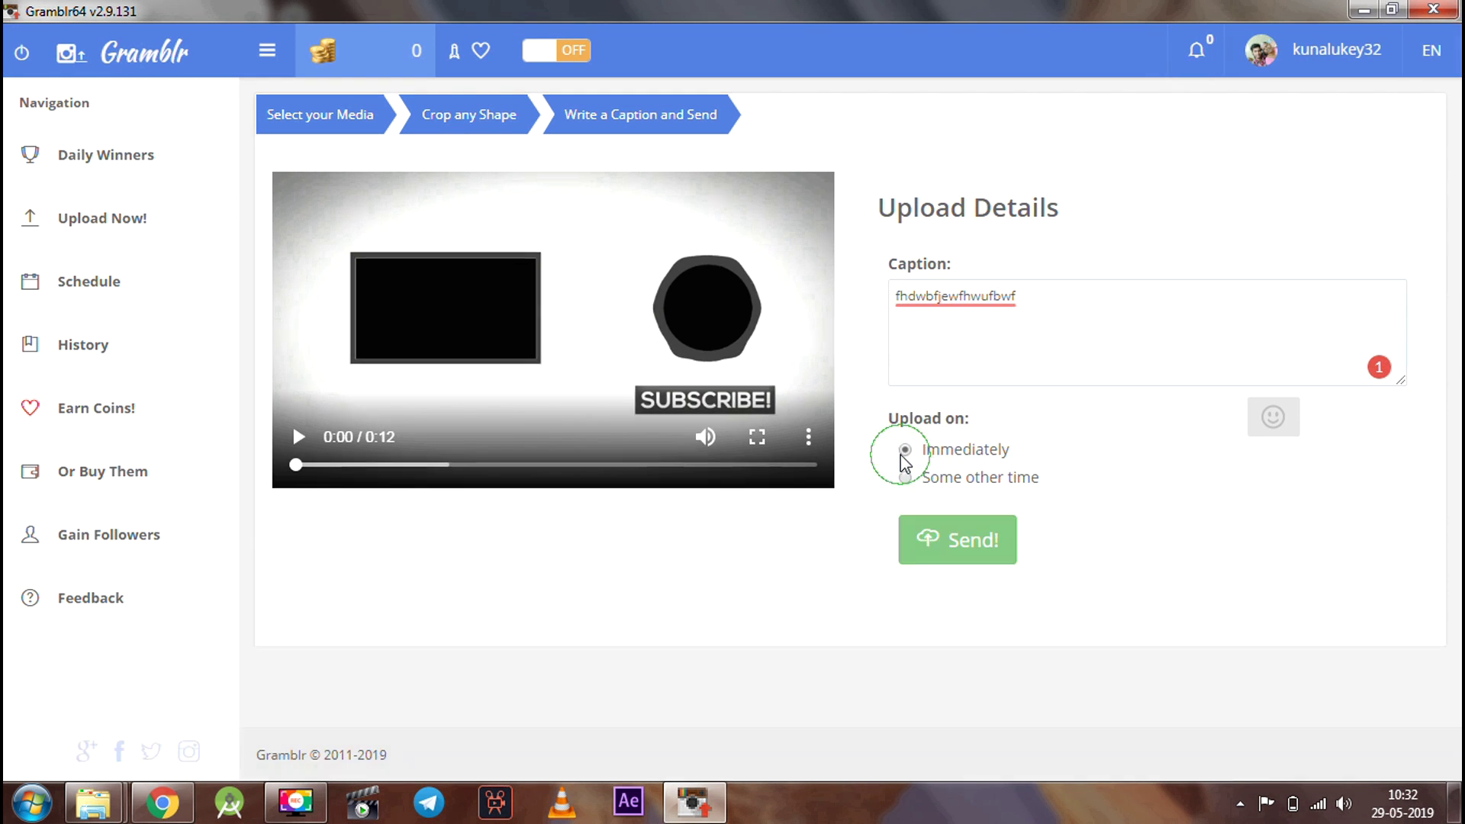
pyautogui.click(960, 556)
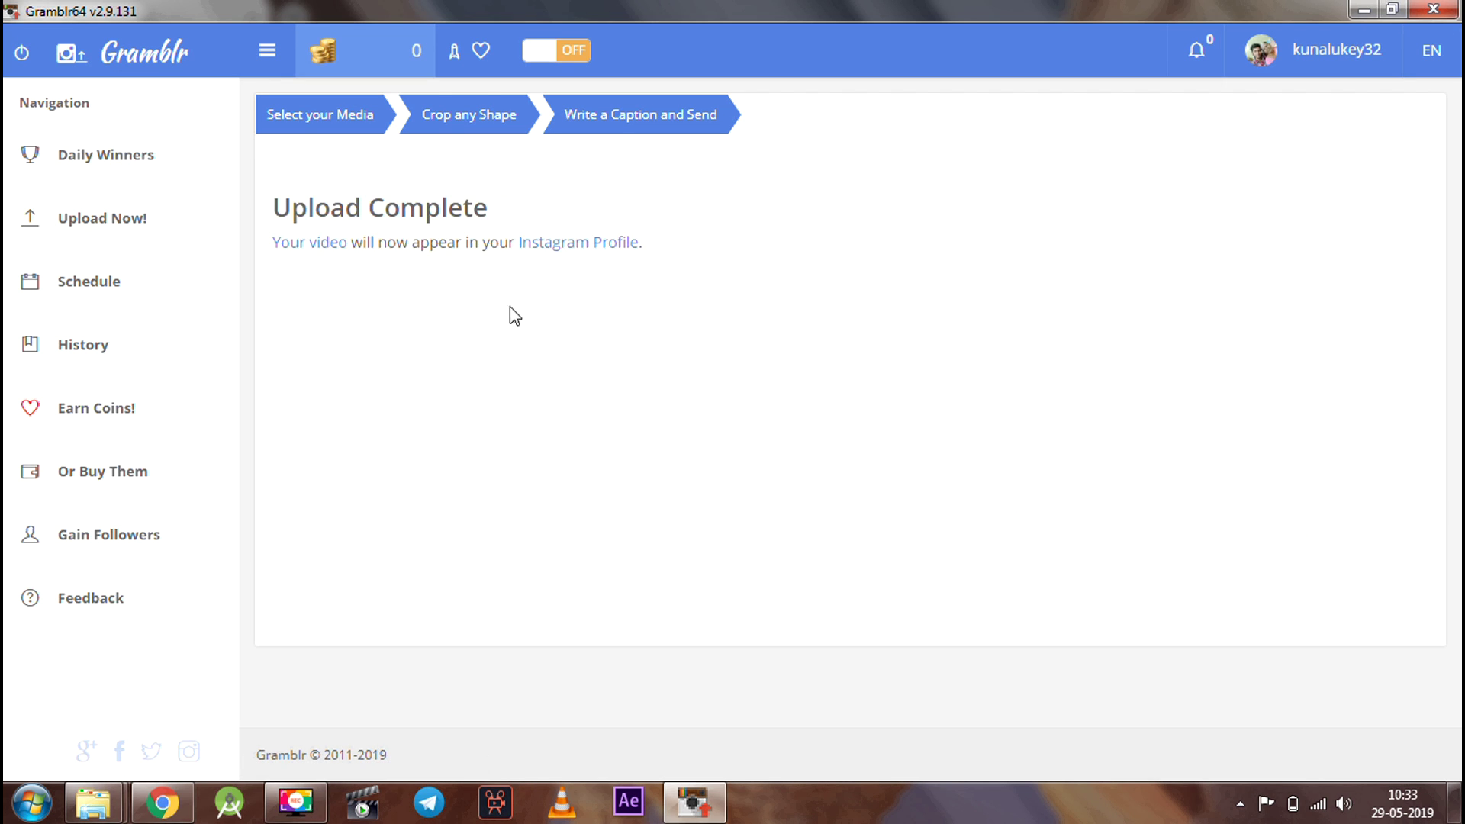
# Step: Open the linked Instagram profile in Chrome, view the newly uploaded video post, and examine its post options before closing them
pyautogui.click(598, 243)
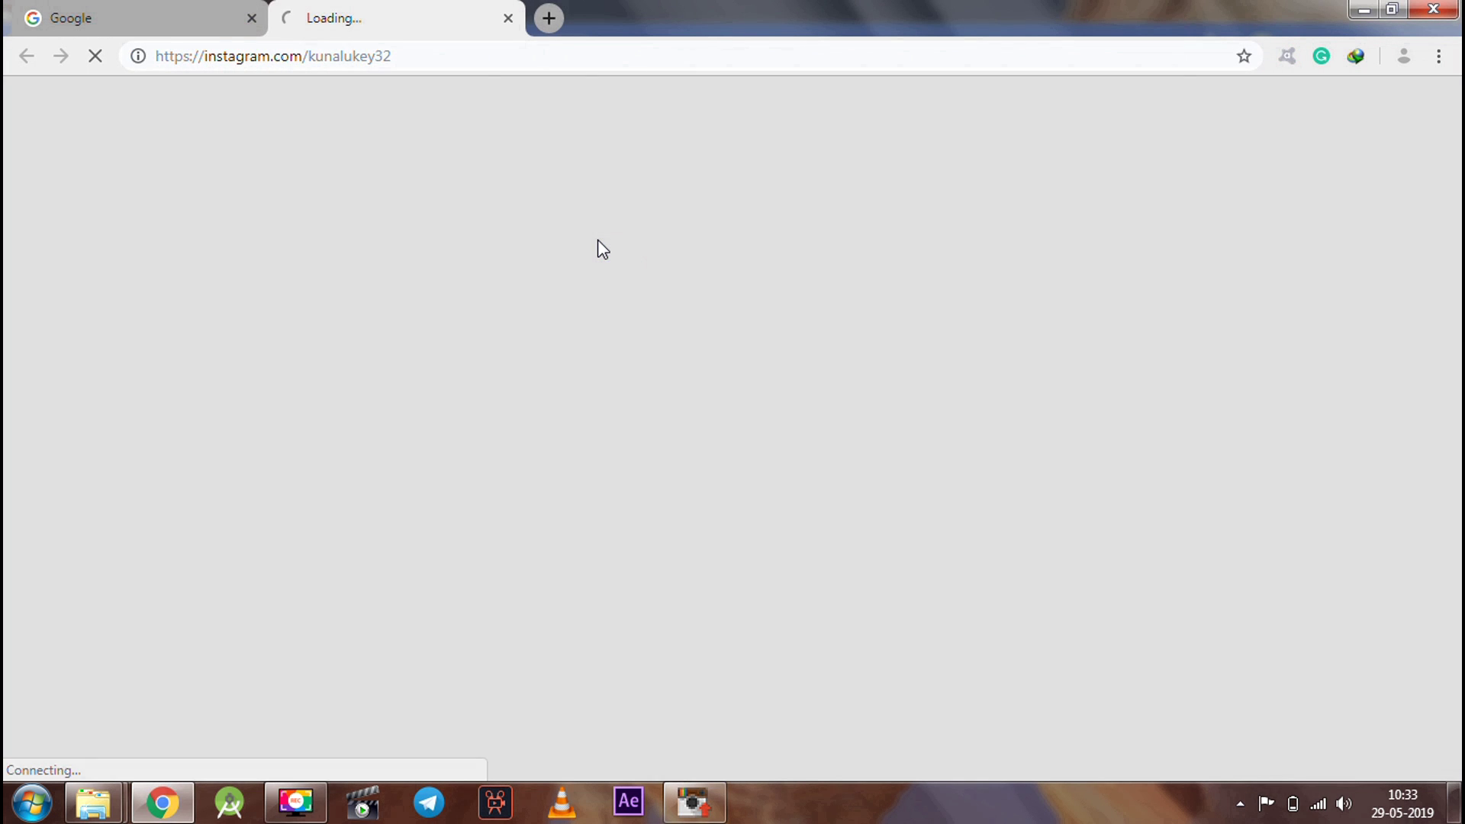
pyautogui.scroll(-3, 500, 356)
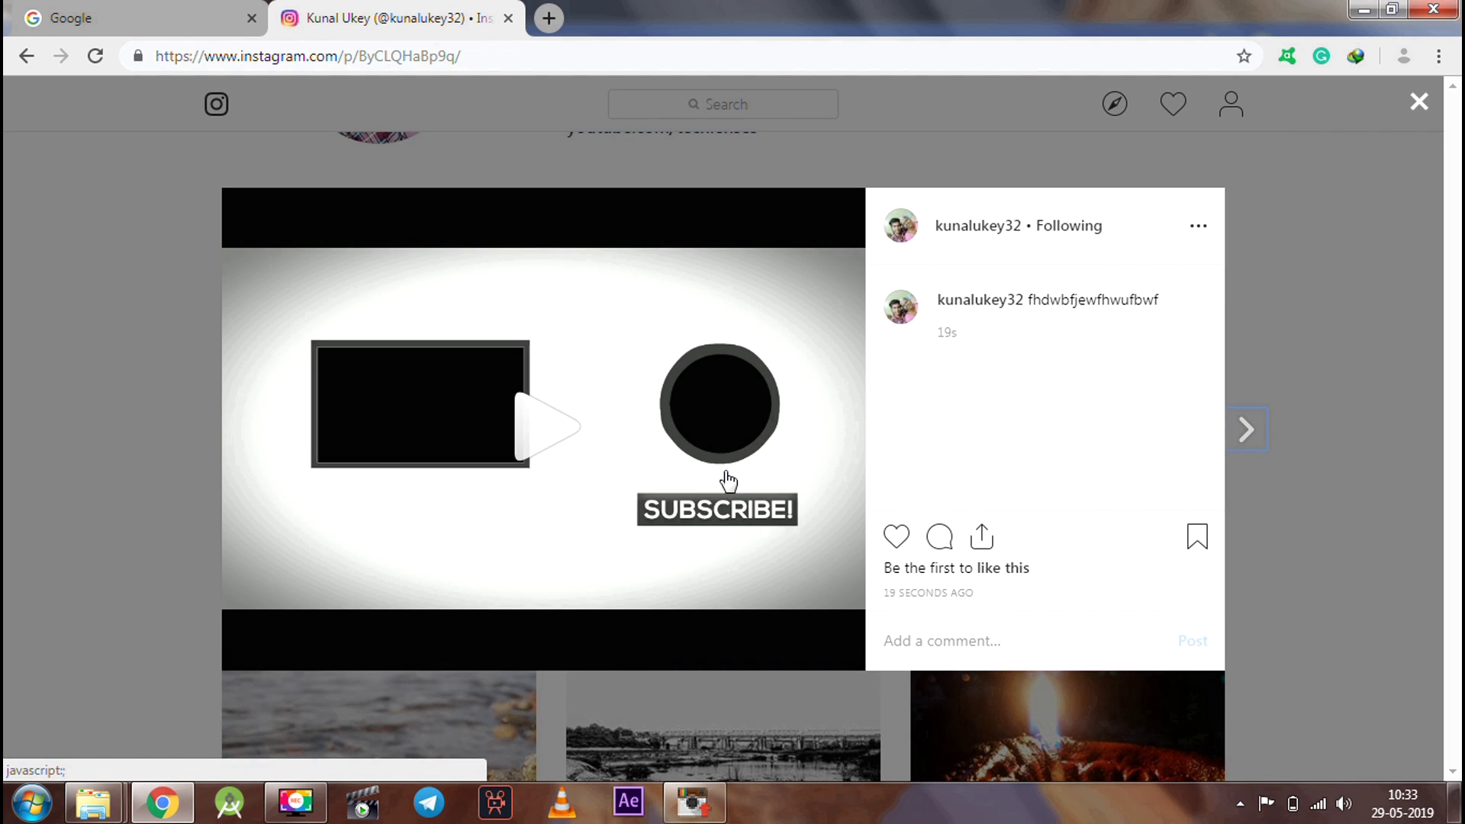
pyautogui.click(1199, 228)
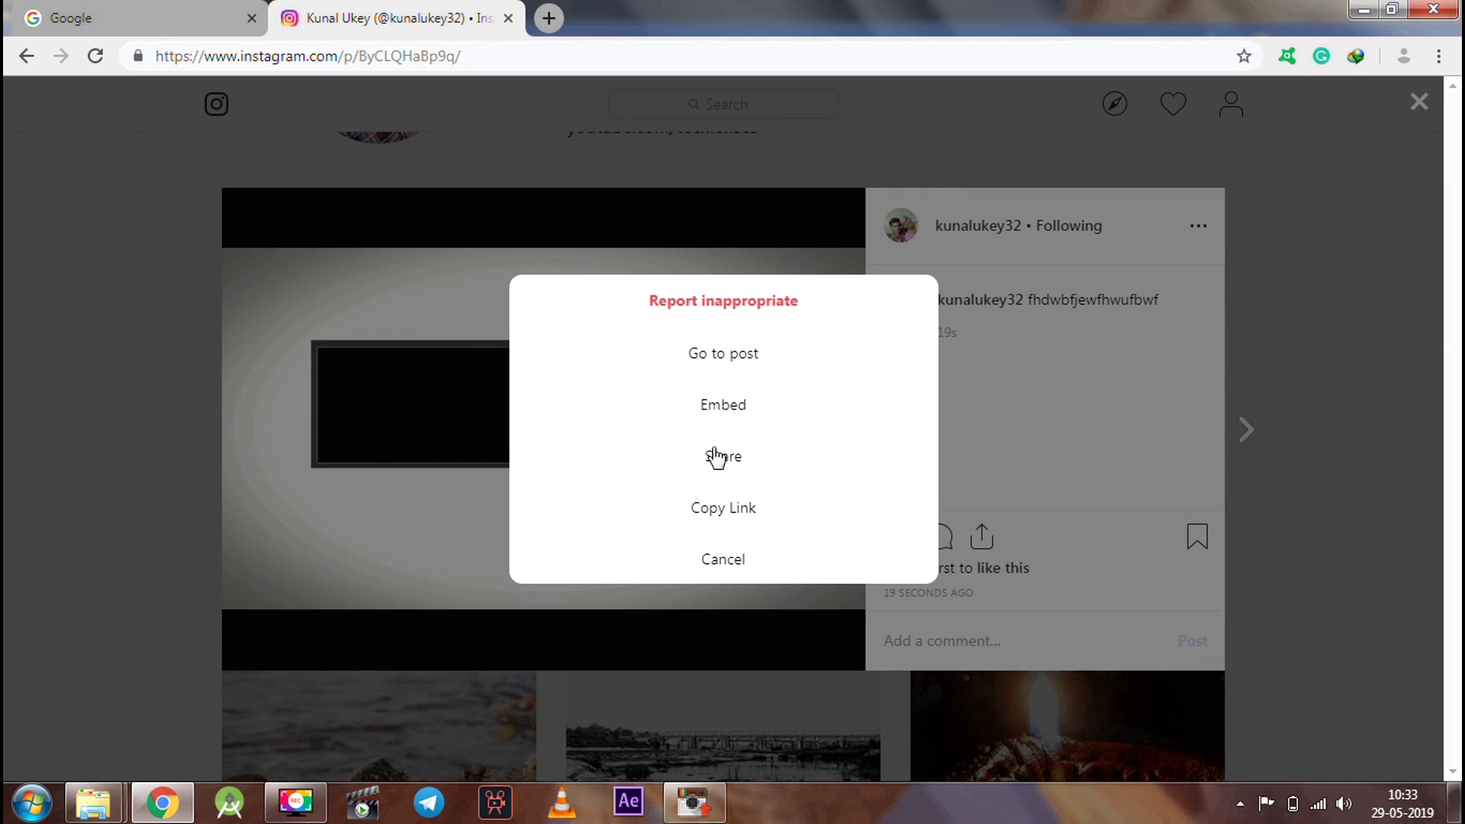
pyautogui.click(726, 564)
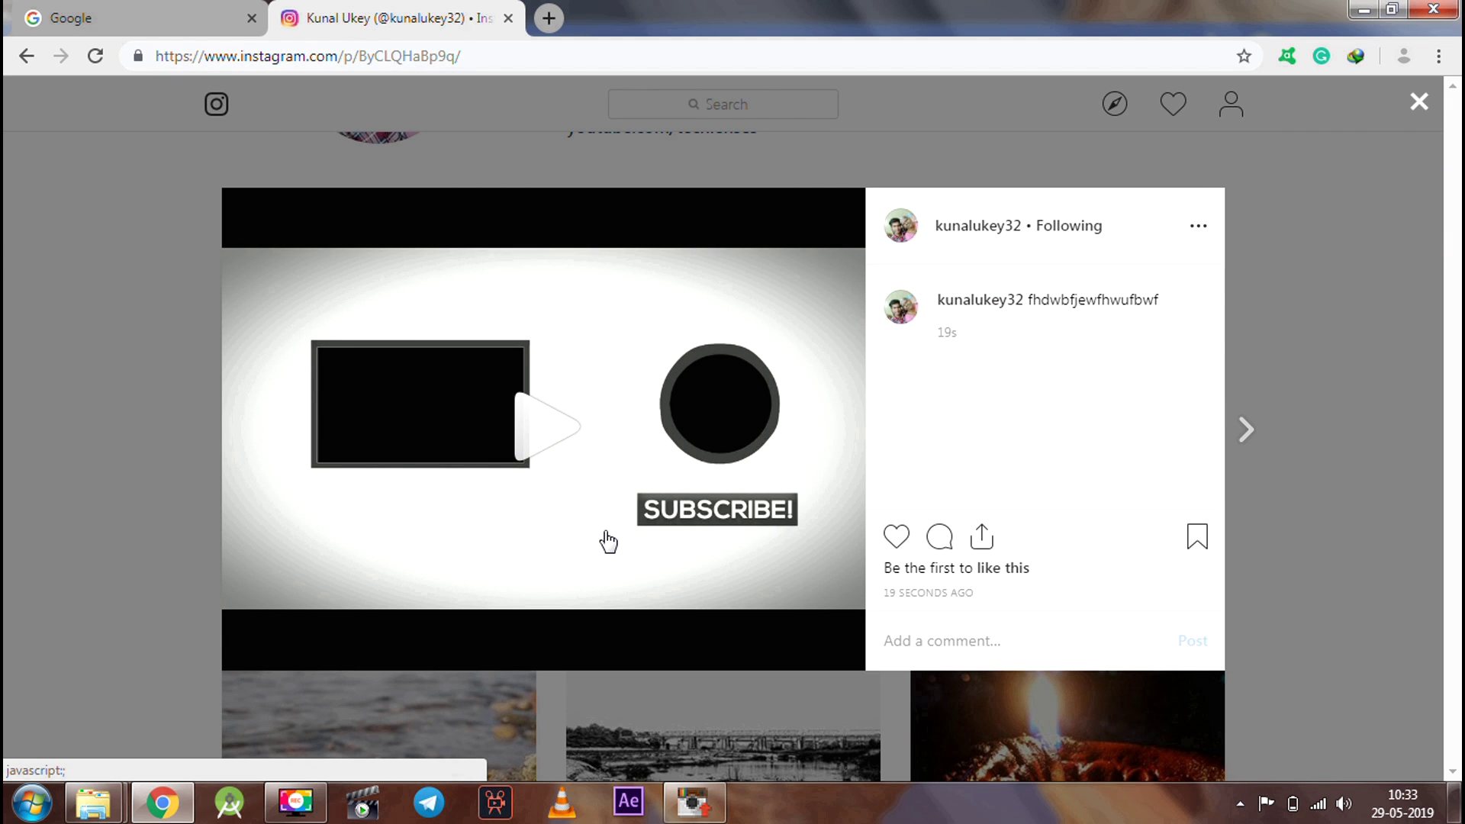